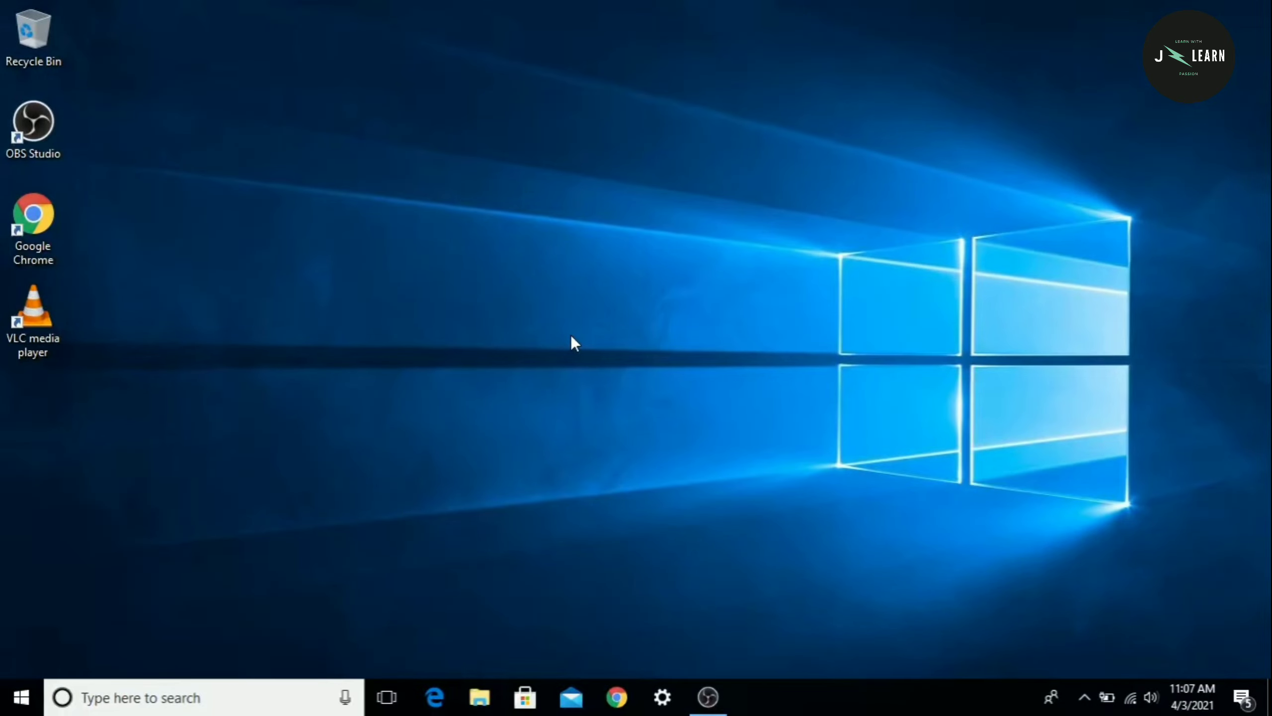
Open Command Prompt and check for an installed Java version with "java -version".
left_click(148, 695)
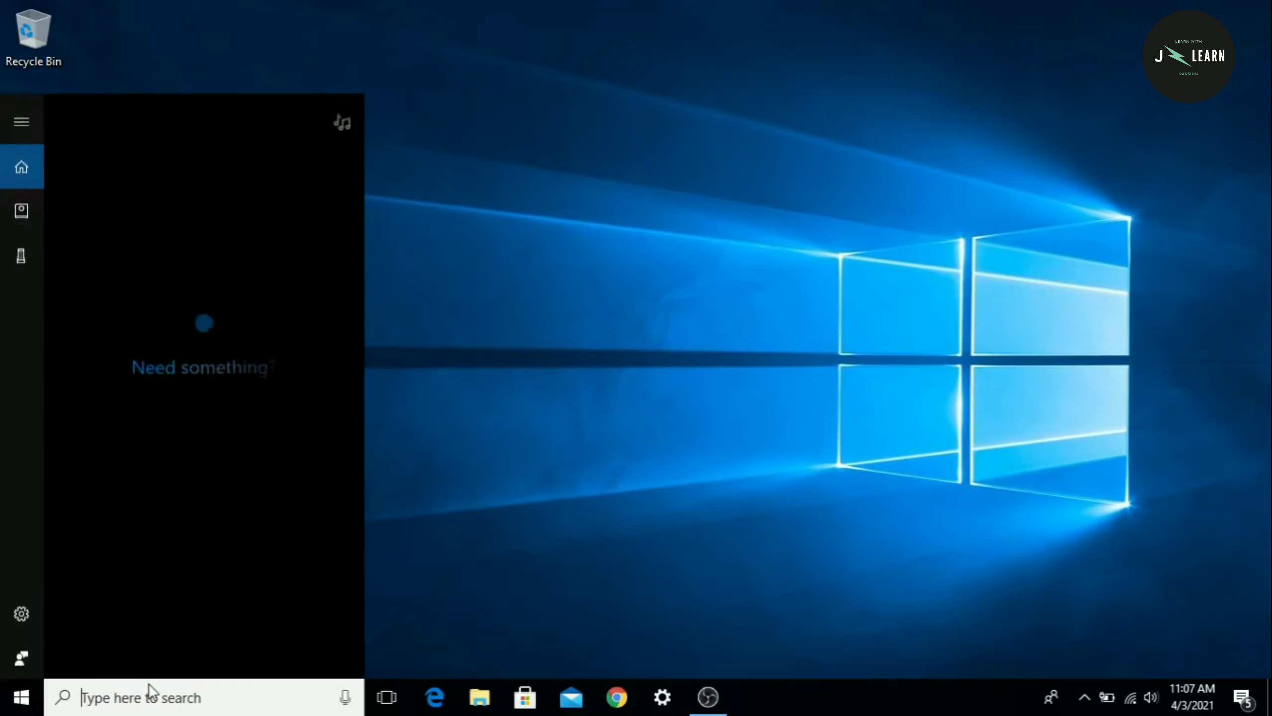
type("cmd")
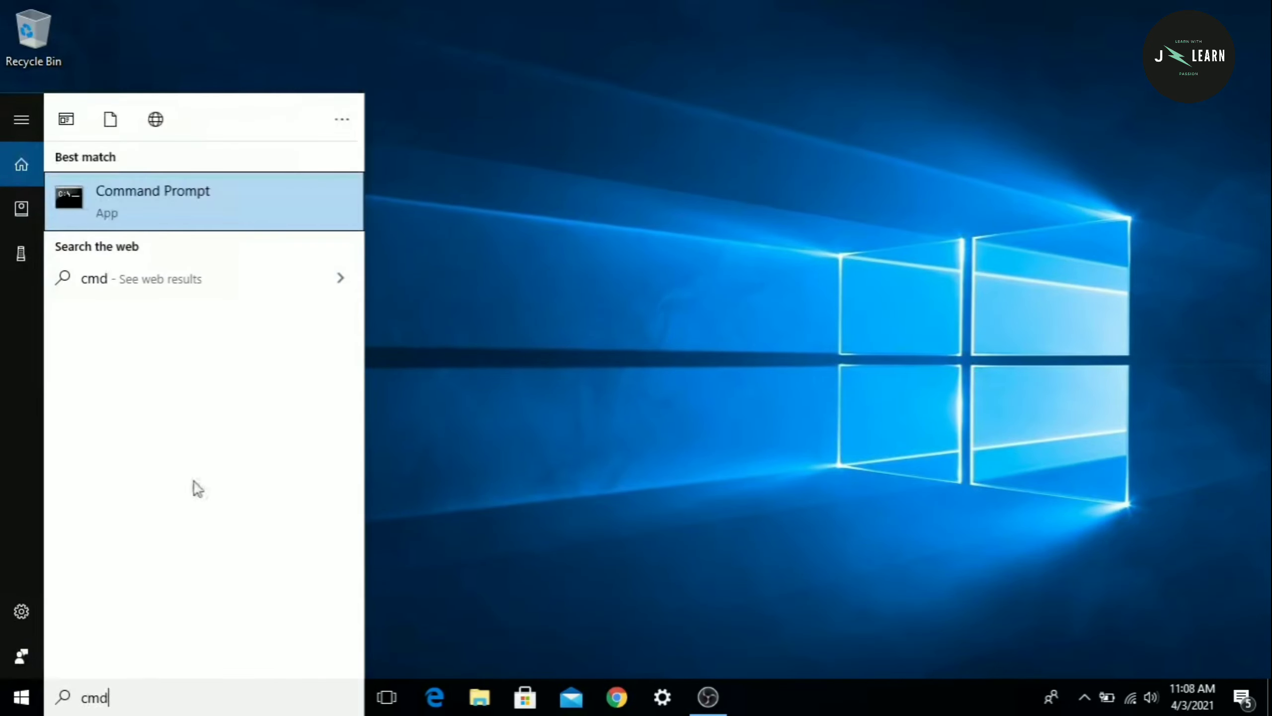
left_click(220, 215)
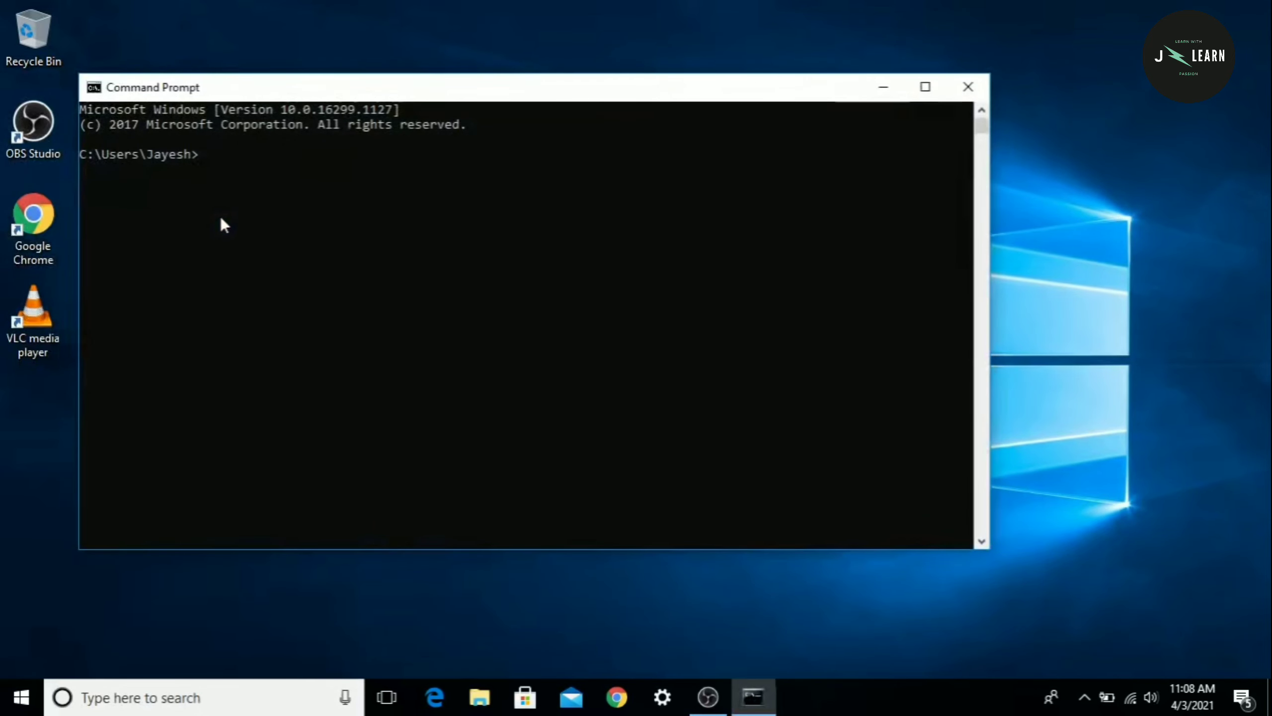
type("java -version")
key("Return")
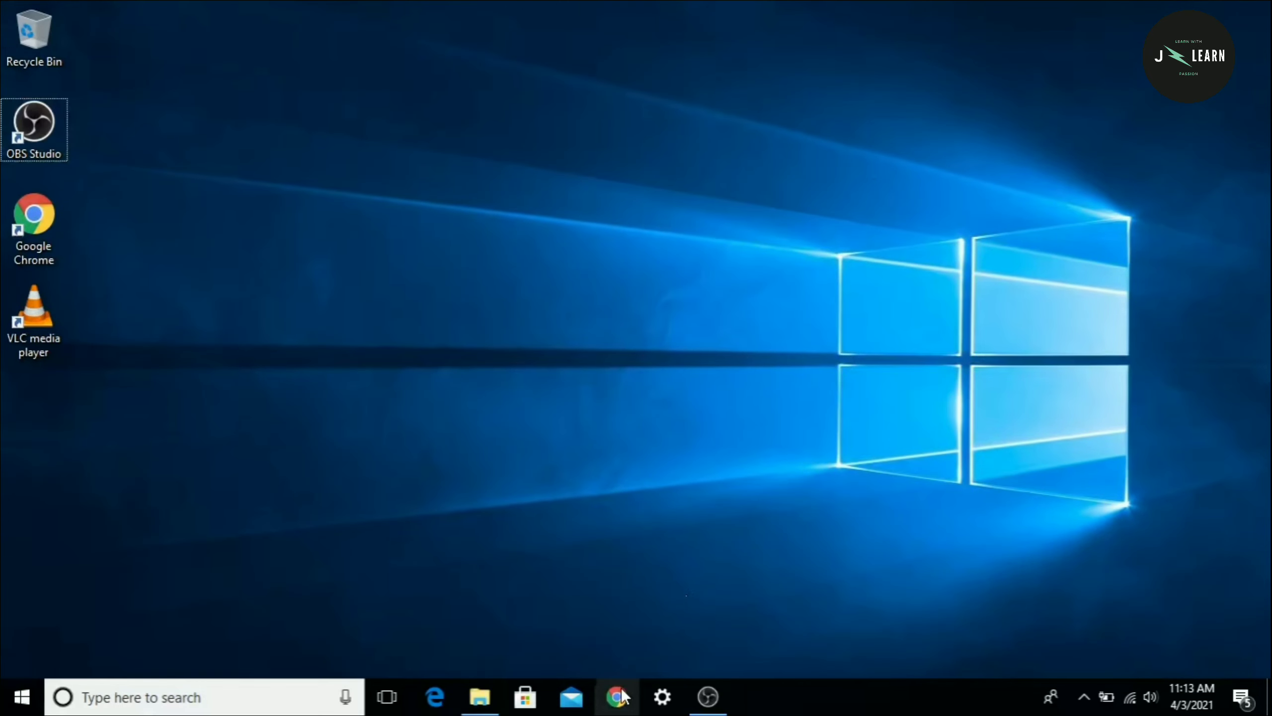
Switch to Google Chrome, search for "download java jdk" and open Oracle's Java SE Downloads result.
left_click(623, 695)
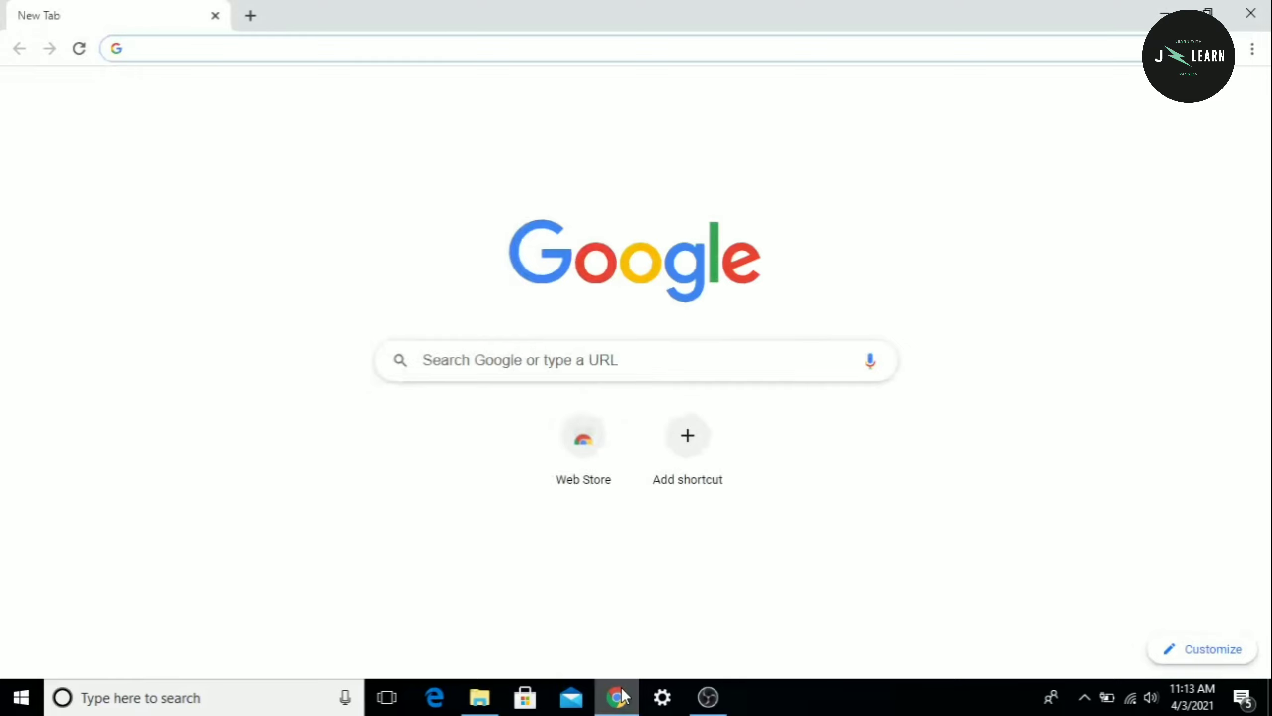
type("download java jdk")
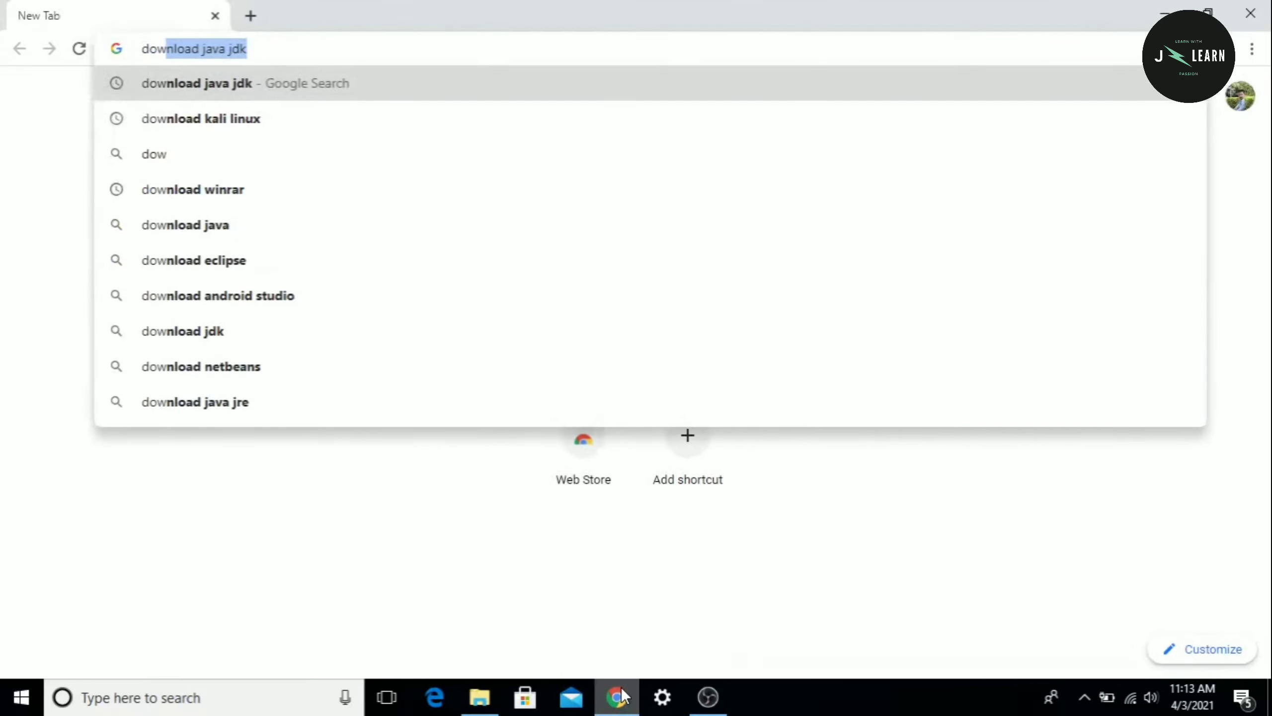
key("Right")
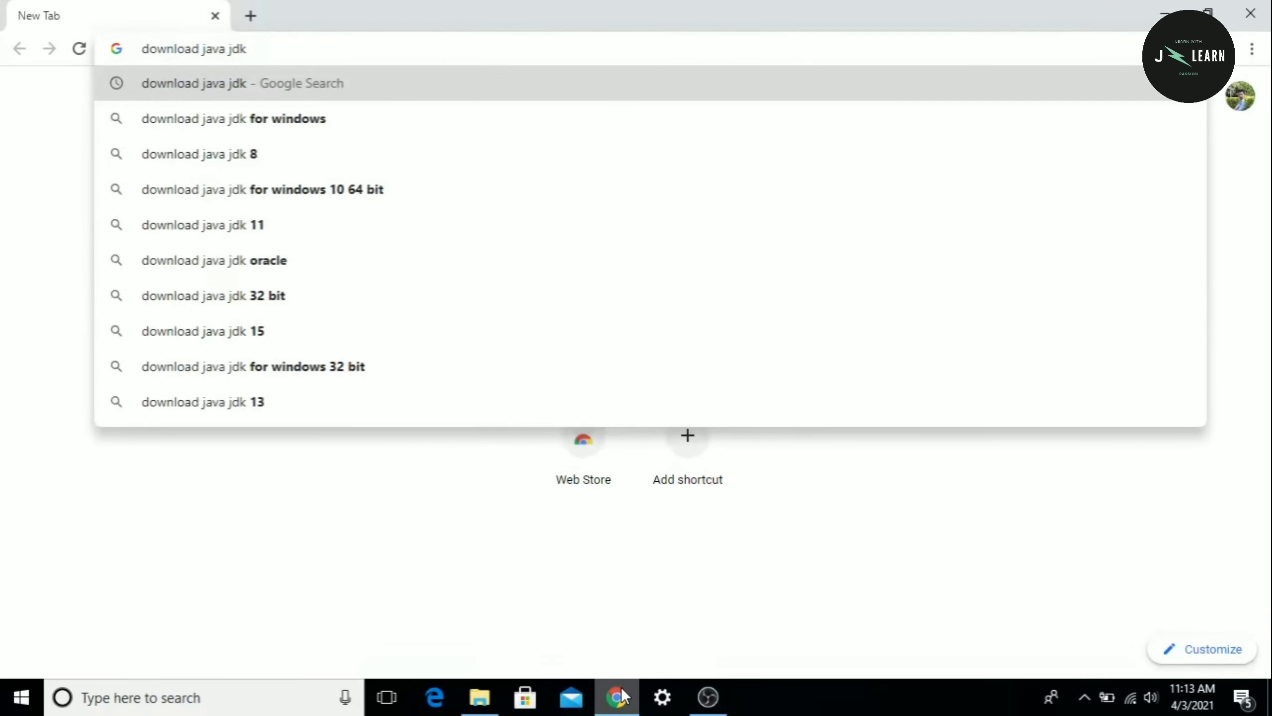
key("Return")
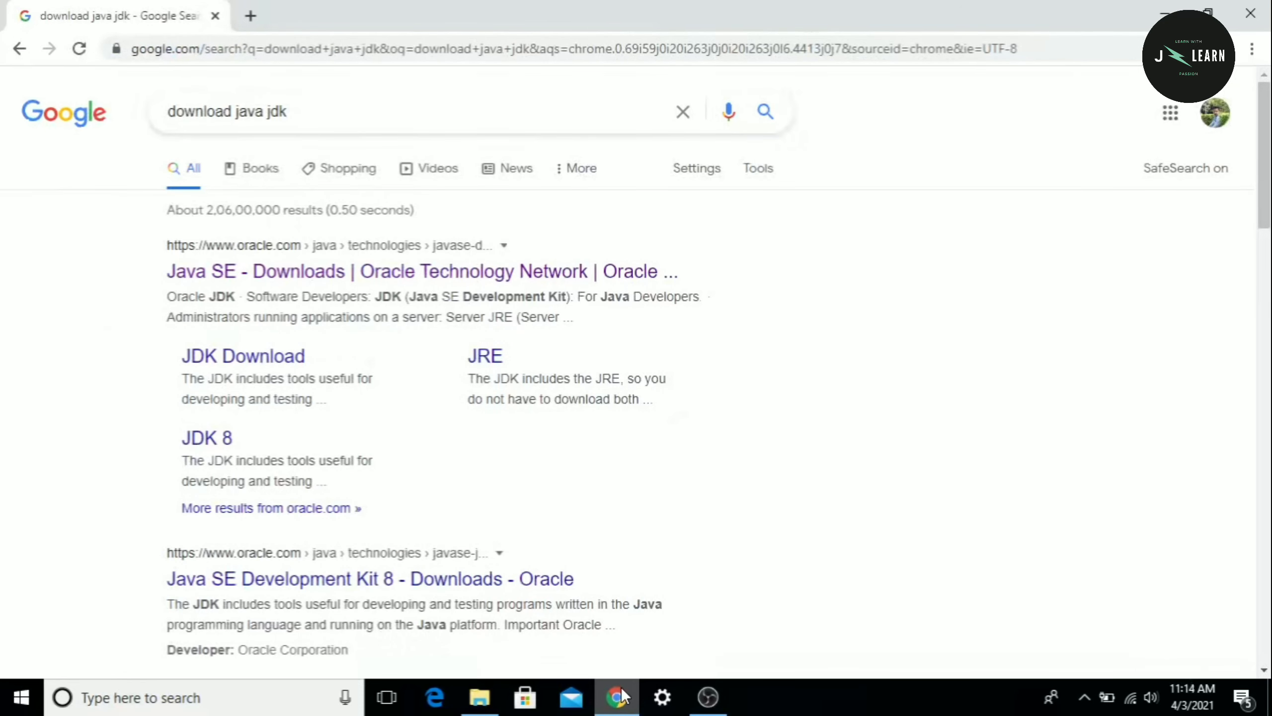
left_click(274, 280)
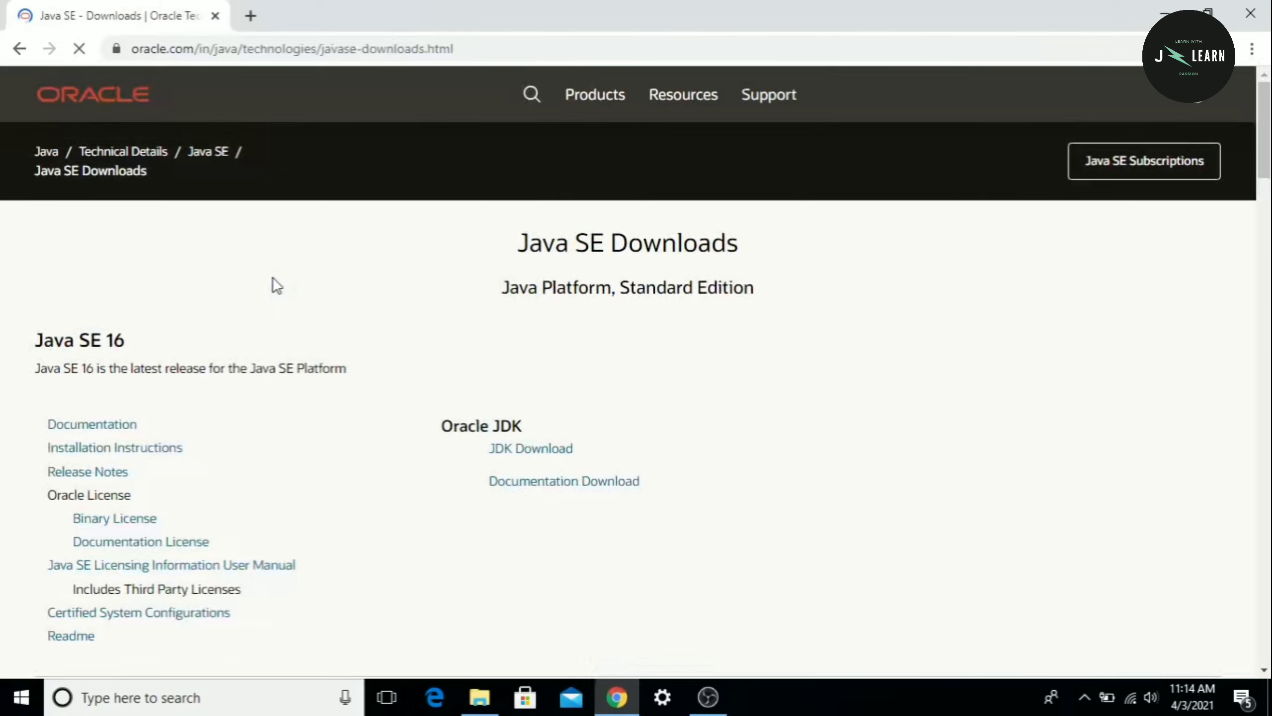
Open the Oracle JDK download page for Java SE 16.
scroll(274, 281, "down", 5)
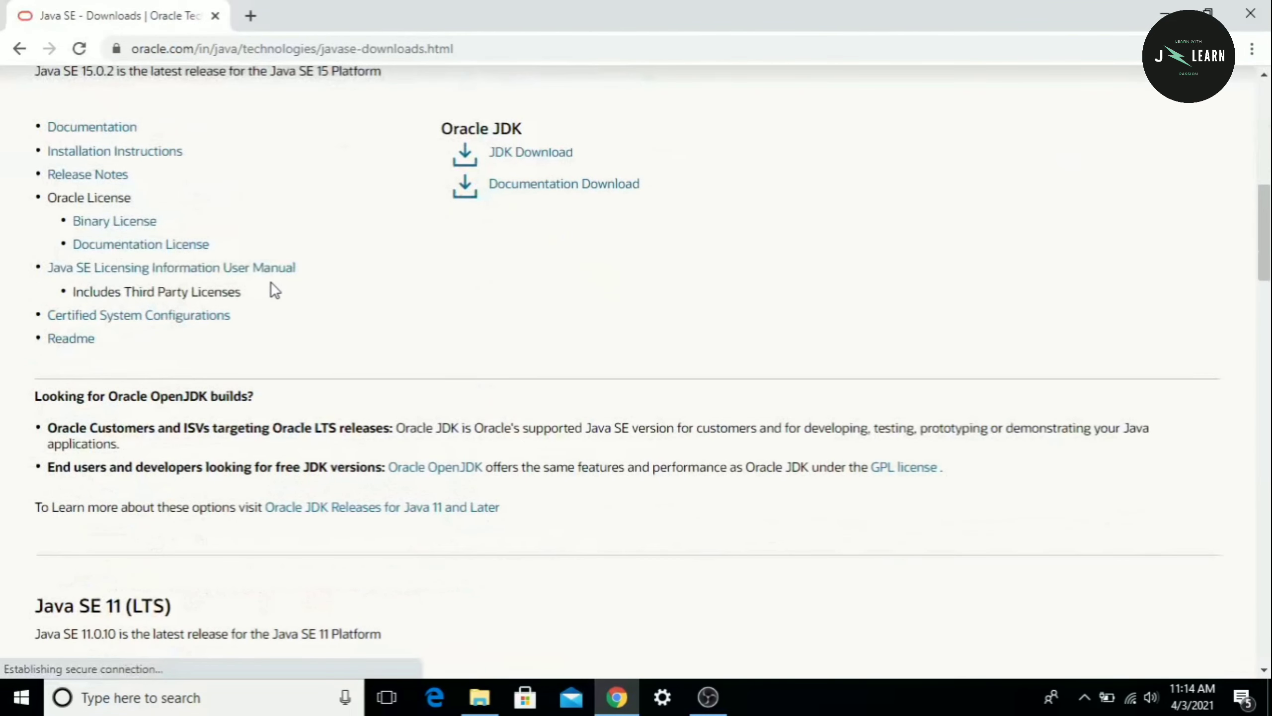
scroll(273, 288, "up", 10)
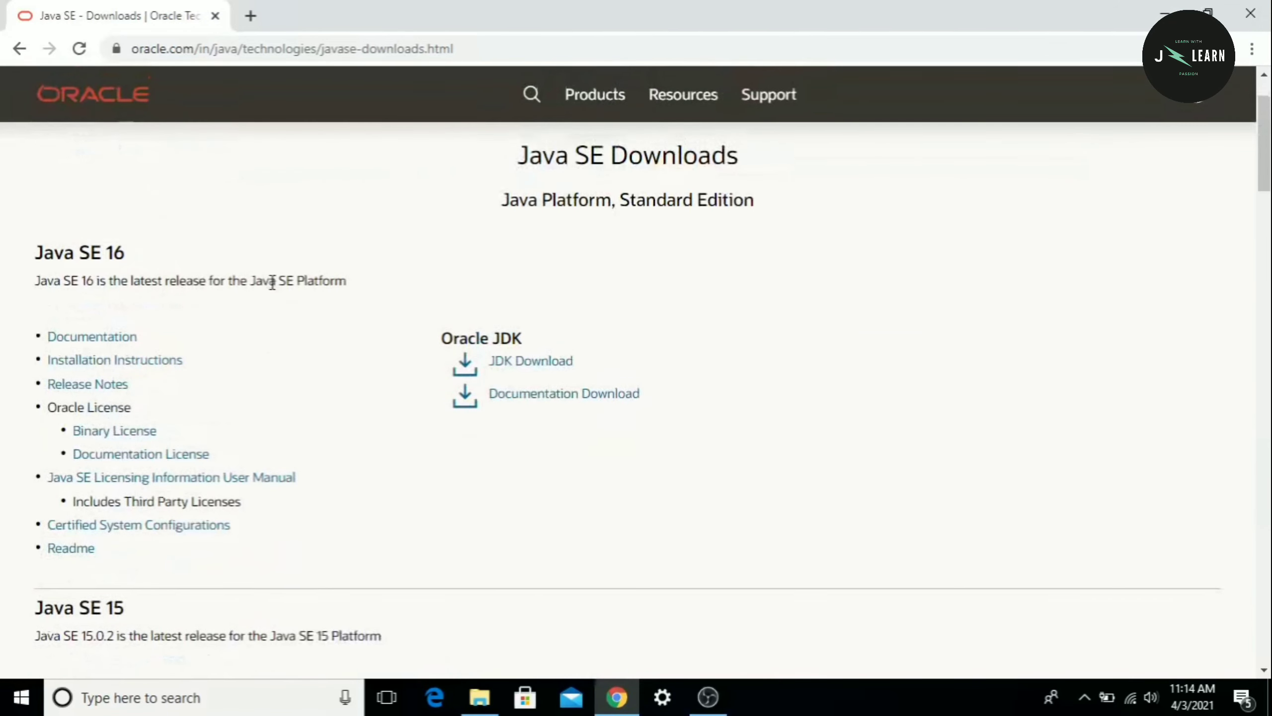
scroll(271, 284, "up", 2)
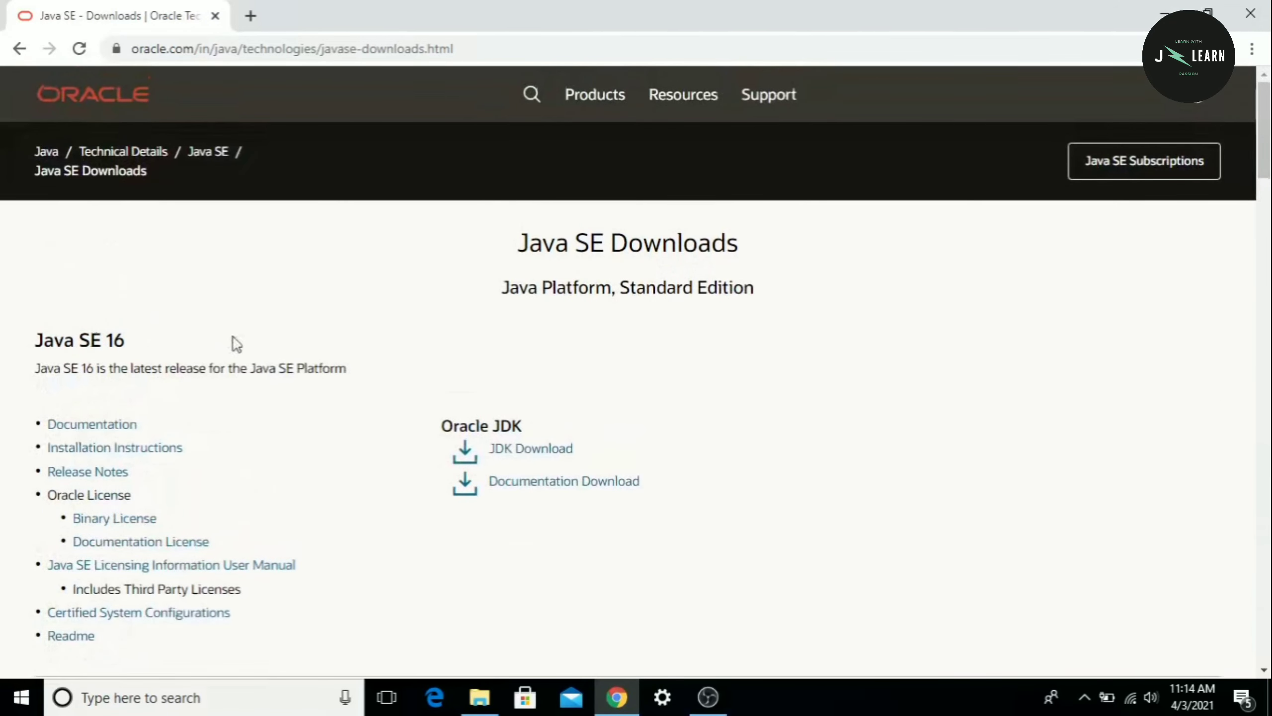
left_click(521, 445)
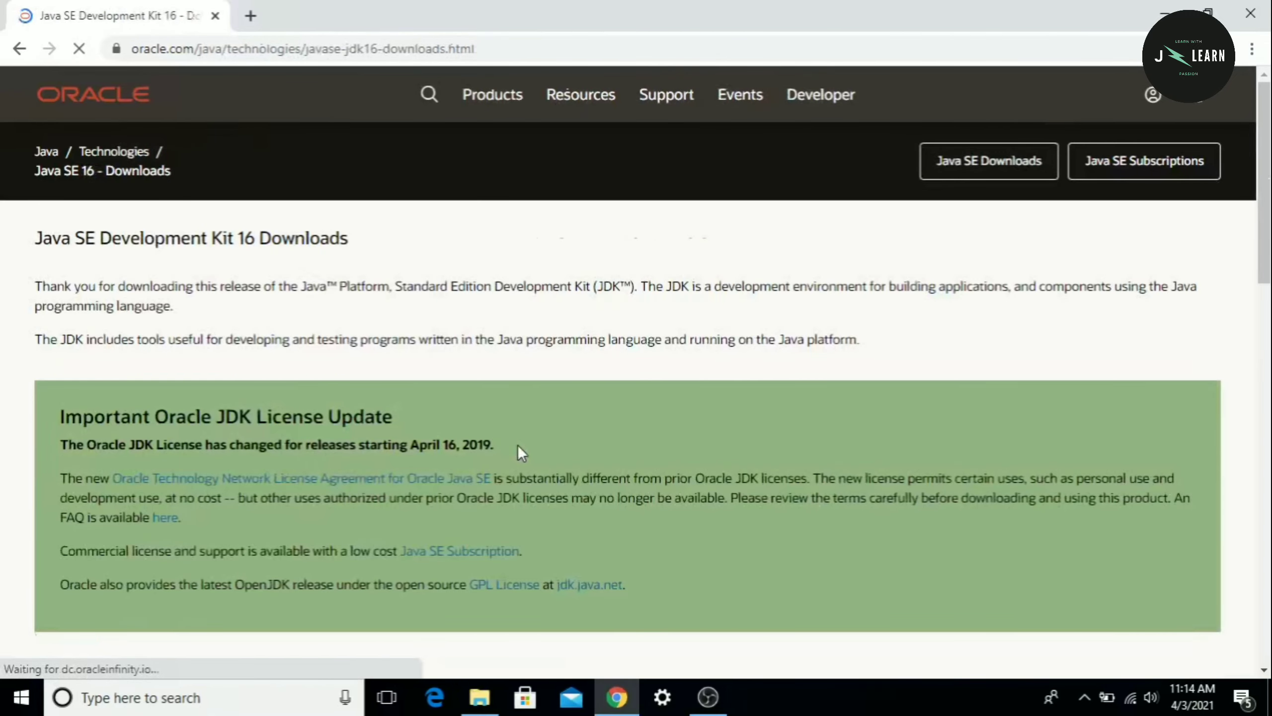
Download the Windows x64 installer jdk-16_windows-x64_bin.exe, accepting the Oracle Technology Network License Agreement.
scroll(517, 444, "down", 10)
scroll(517, 445, "down", 1)
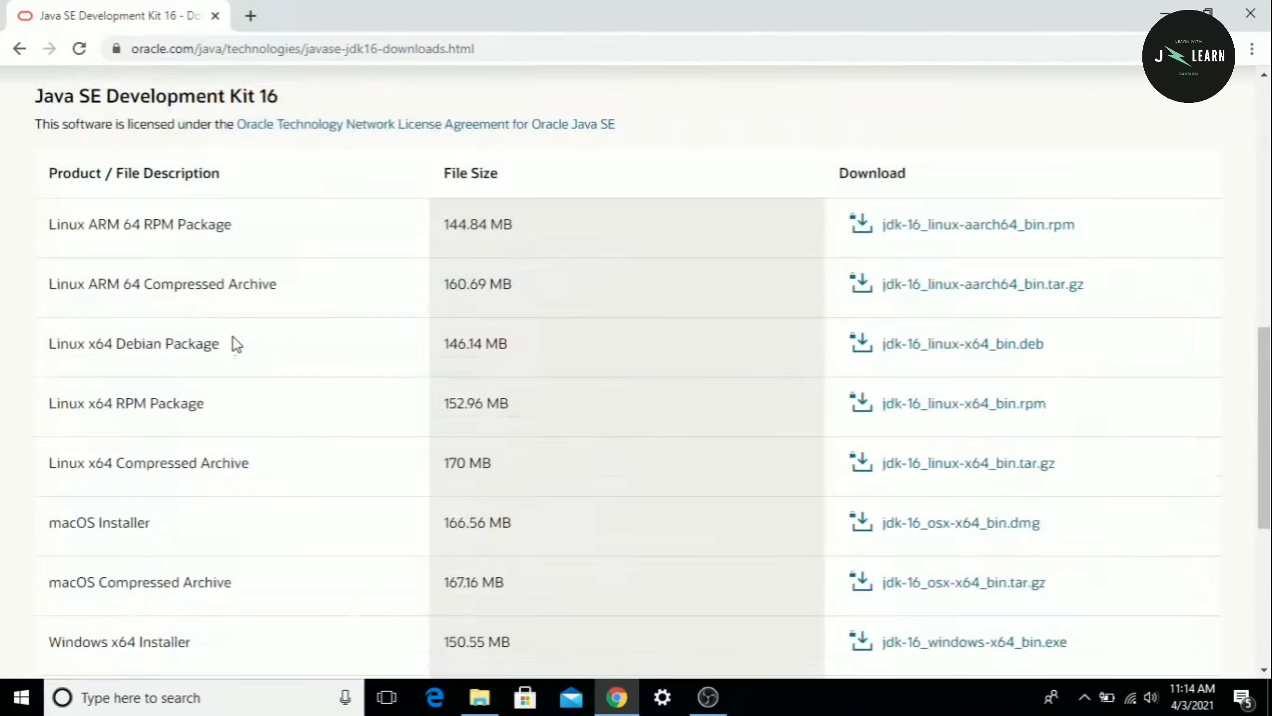
scroll(228, 532, "down", 5)
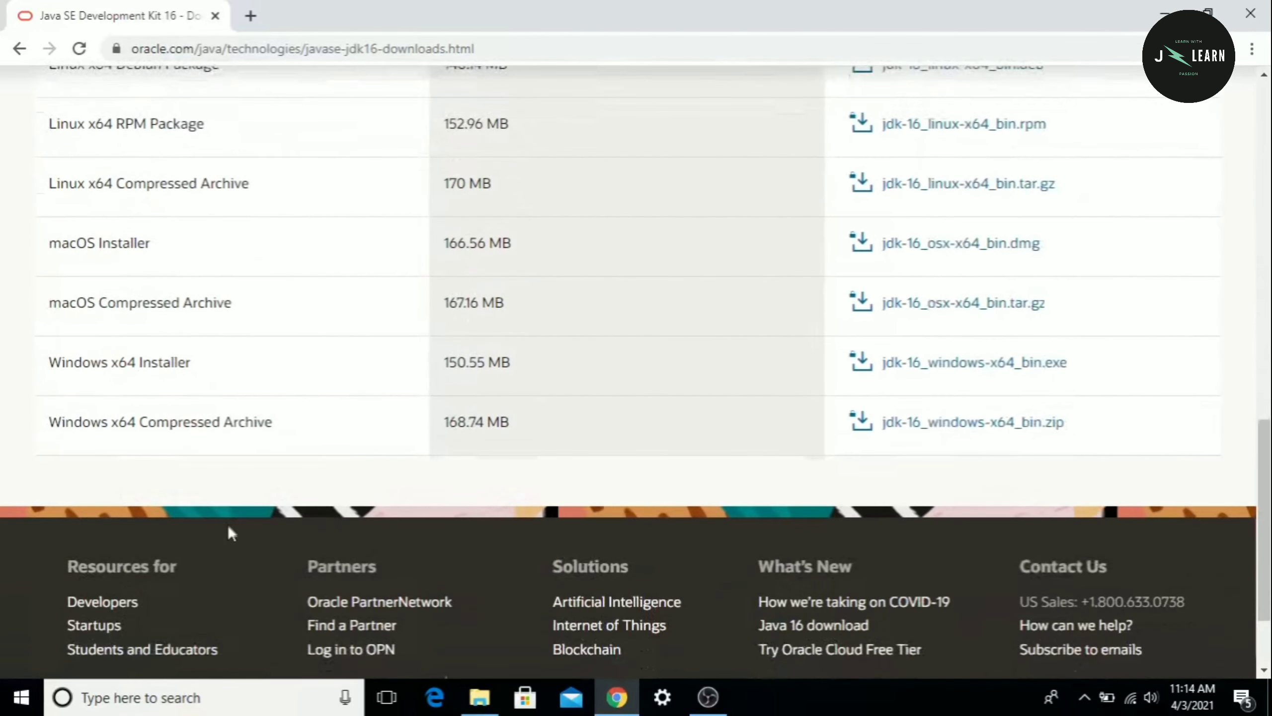
scroll(227, 531, "up", 3)
left_click_drag(49, 548, 202, 560)
left_click(232, 566)
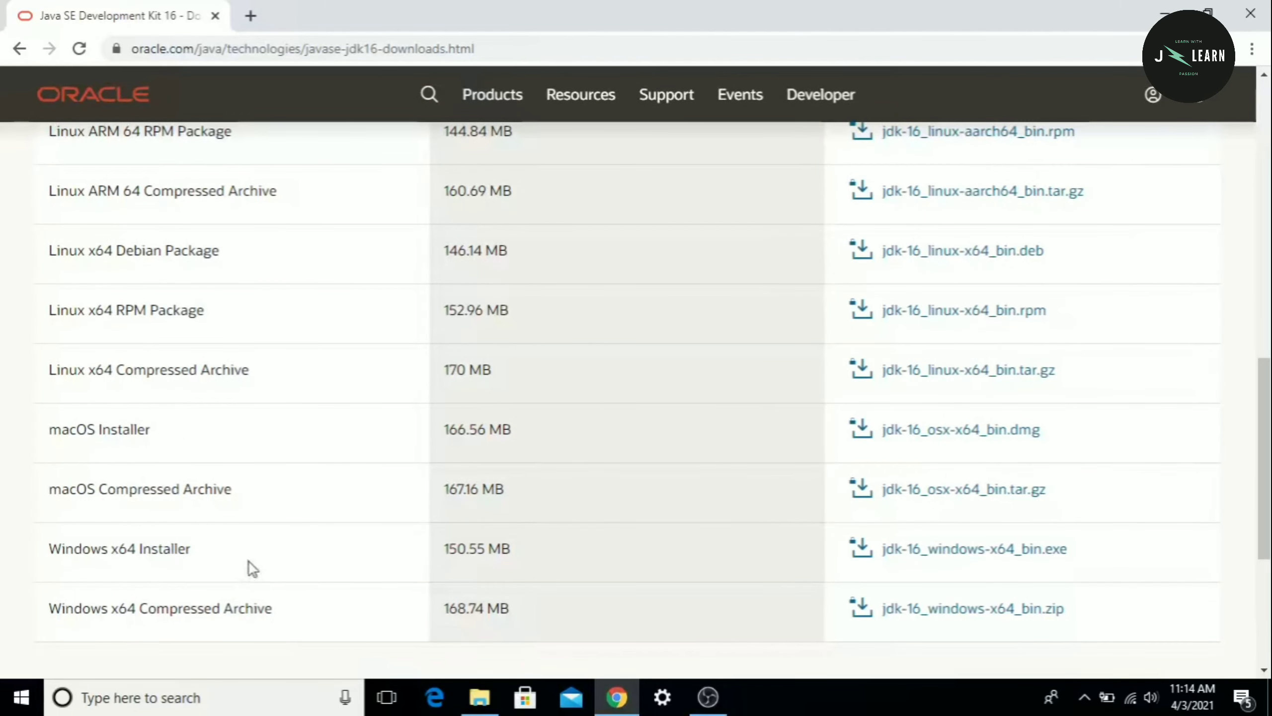
left_click(972, 549)
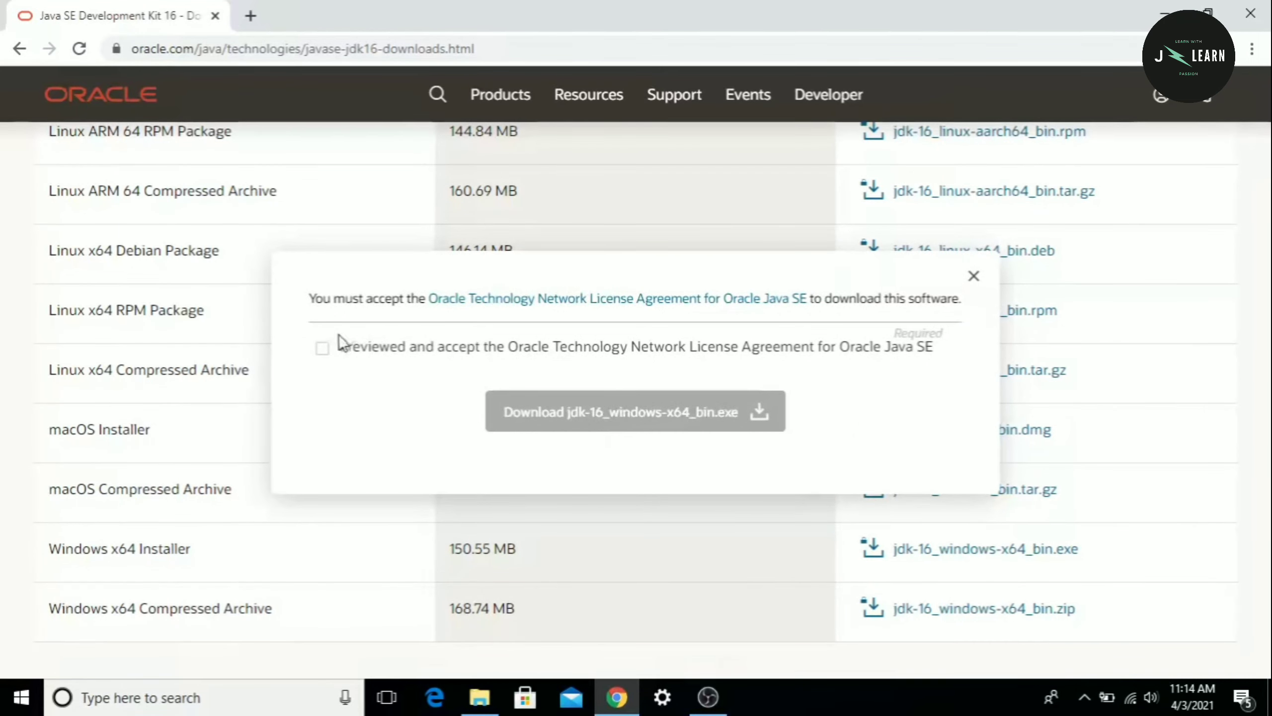
left_click(326, 348)
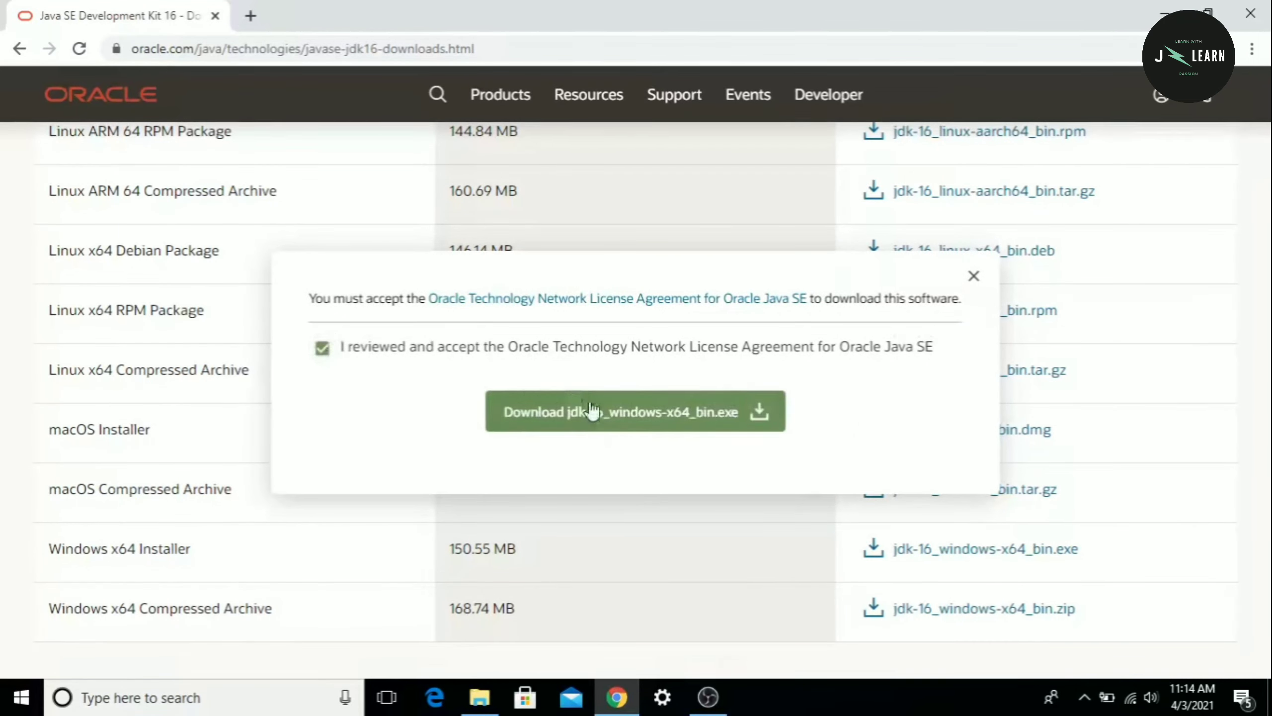
left_click(617, 423)
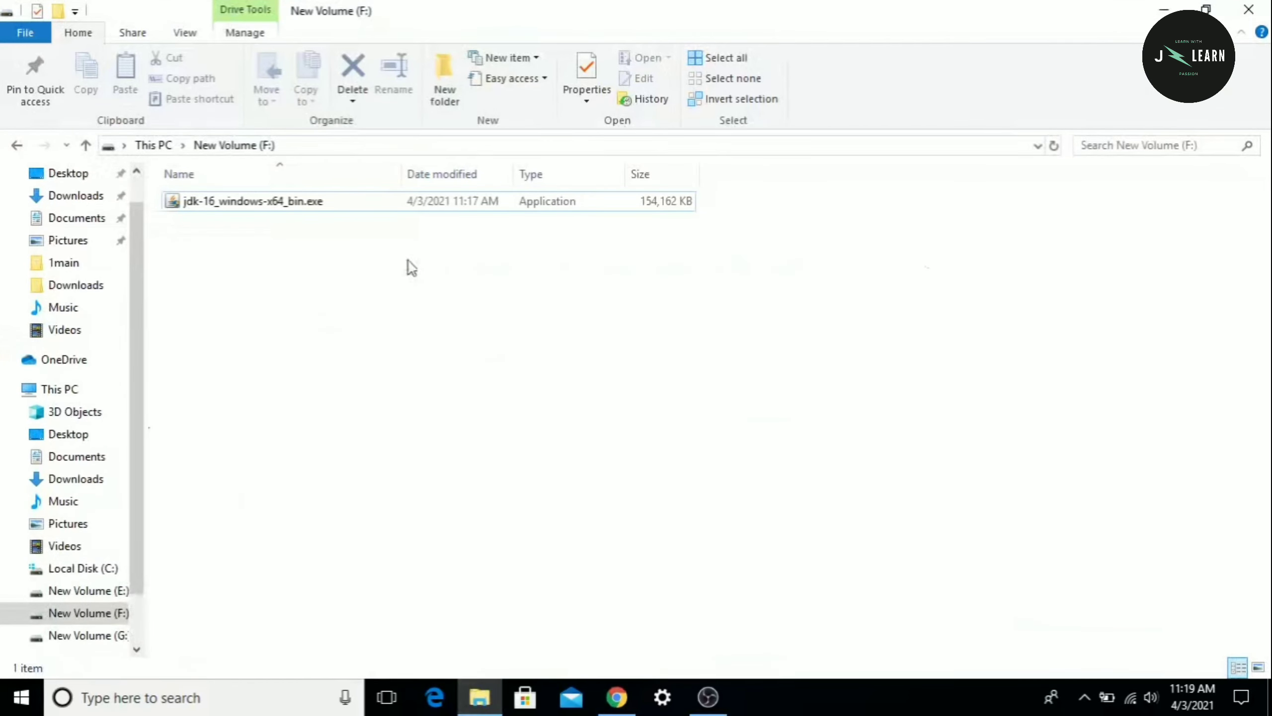
Run jdk-16_windows-x64_bin.exe from New Volume (F:) and install the JDK to C:\Program Files\Java\jdk-16\, allowing it to make changes.
double_click(388, 198)
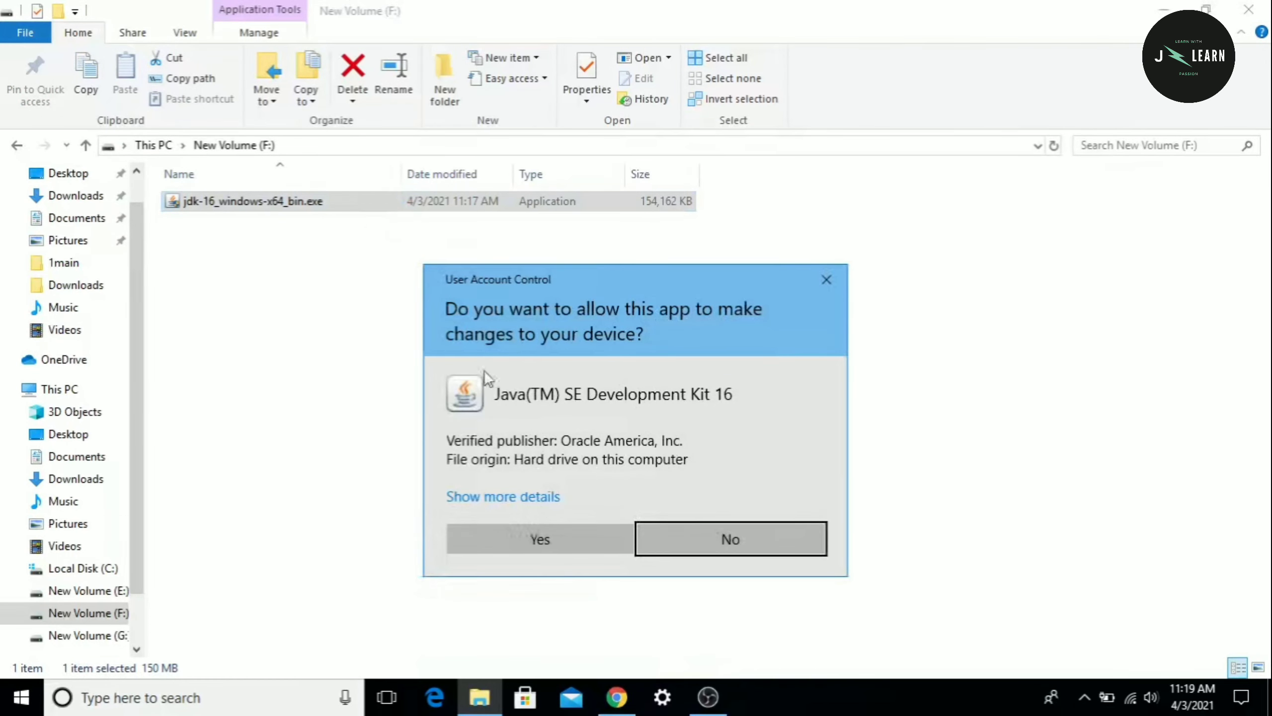
left_click(557, 533)
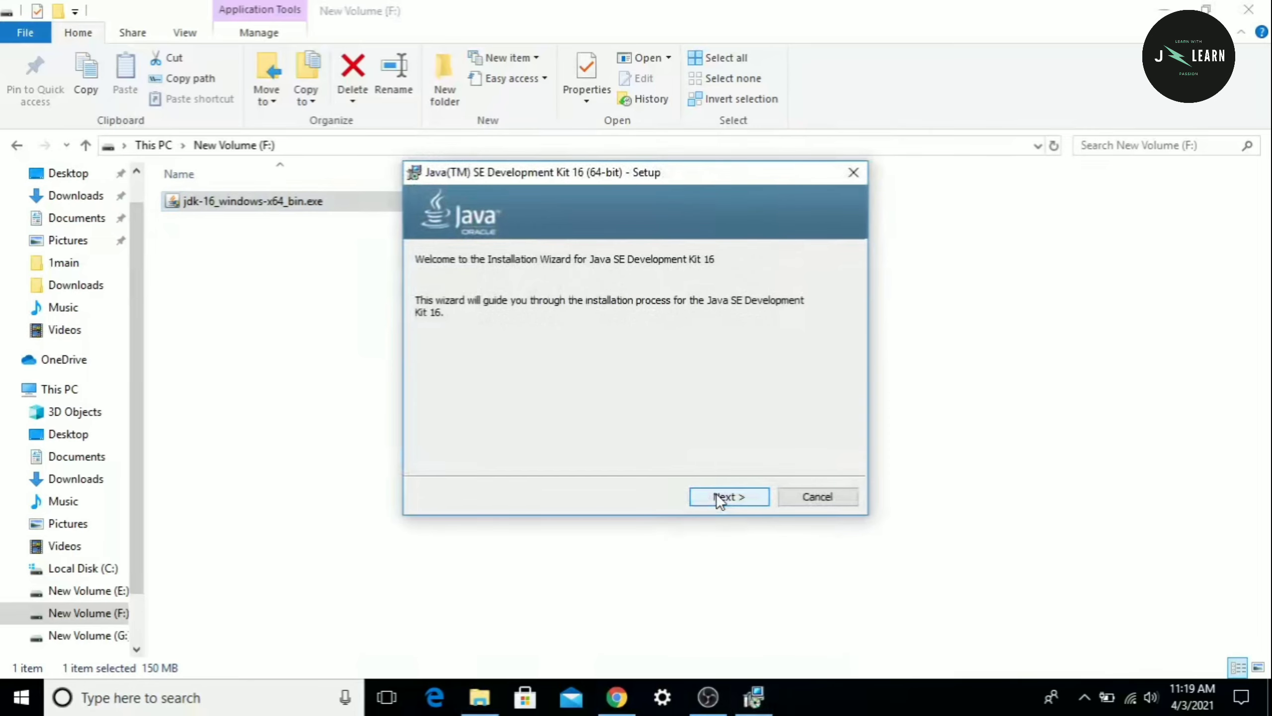
left_click(720, 496)
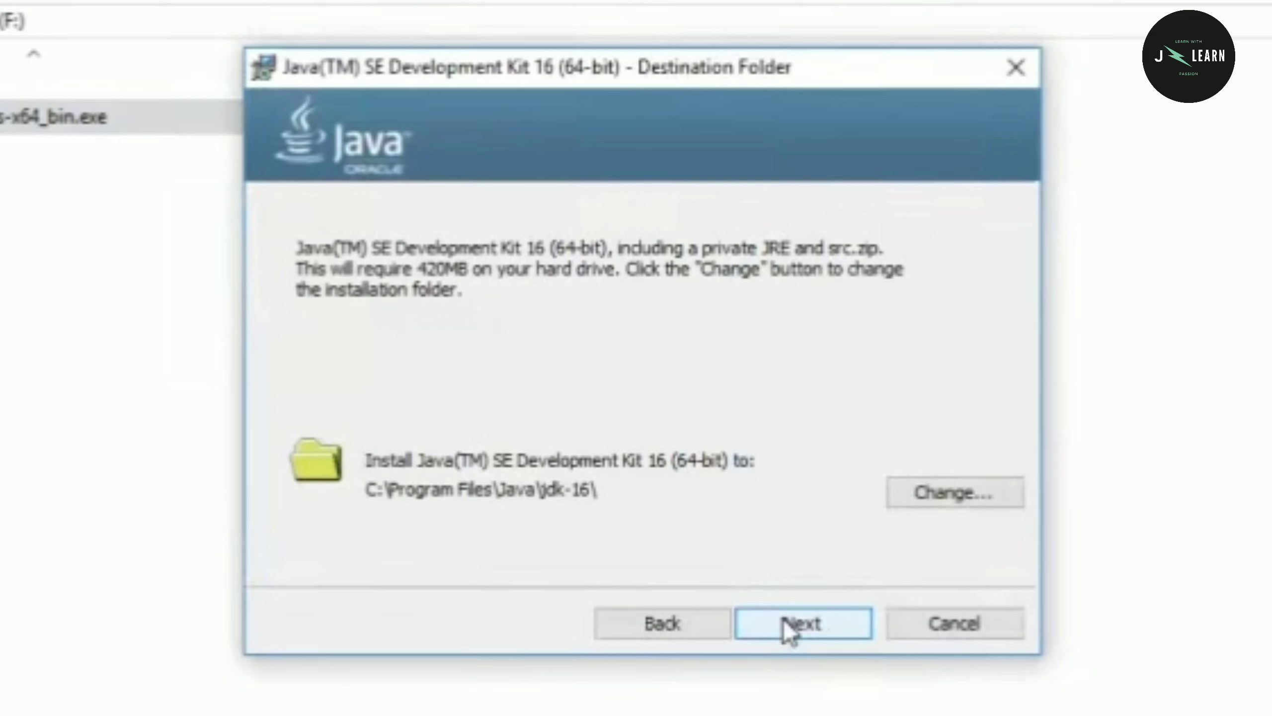
left_click(790, 631)
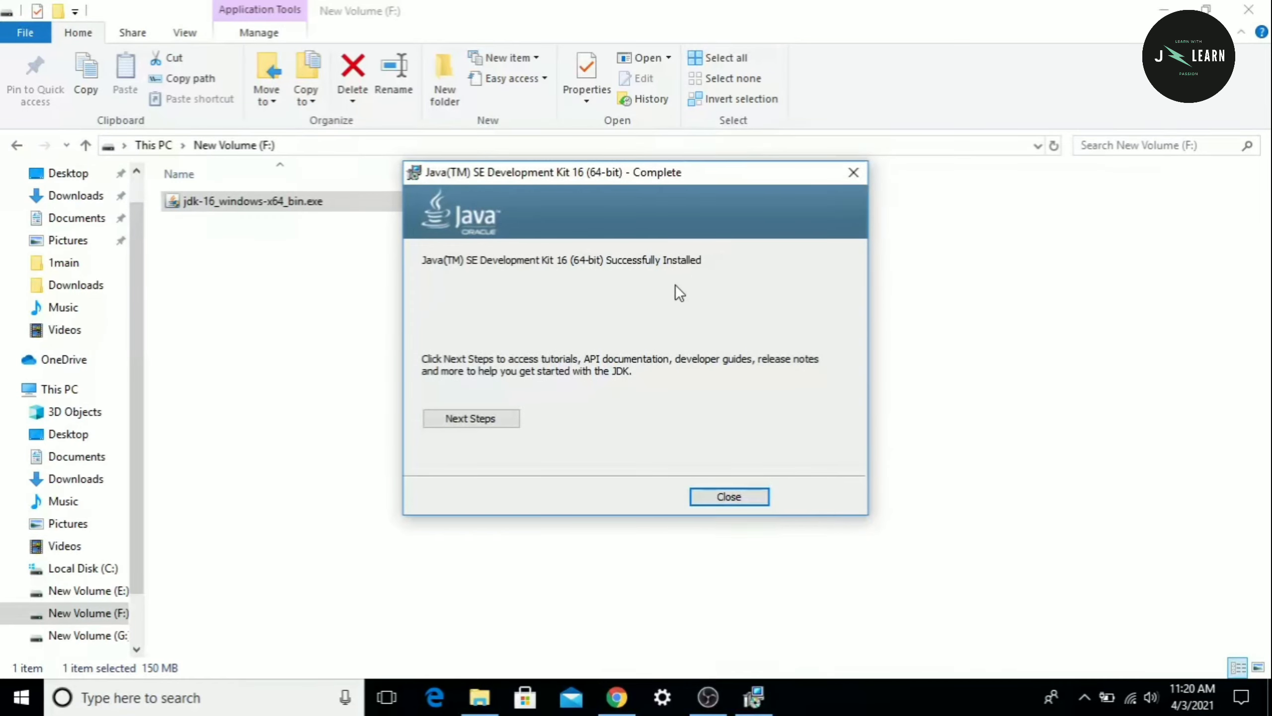
left_click(710, 496)
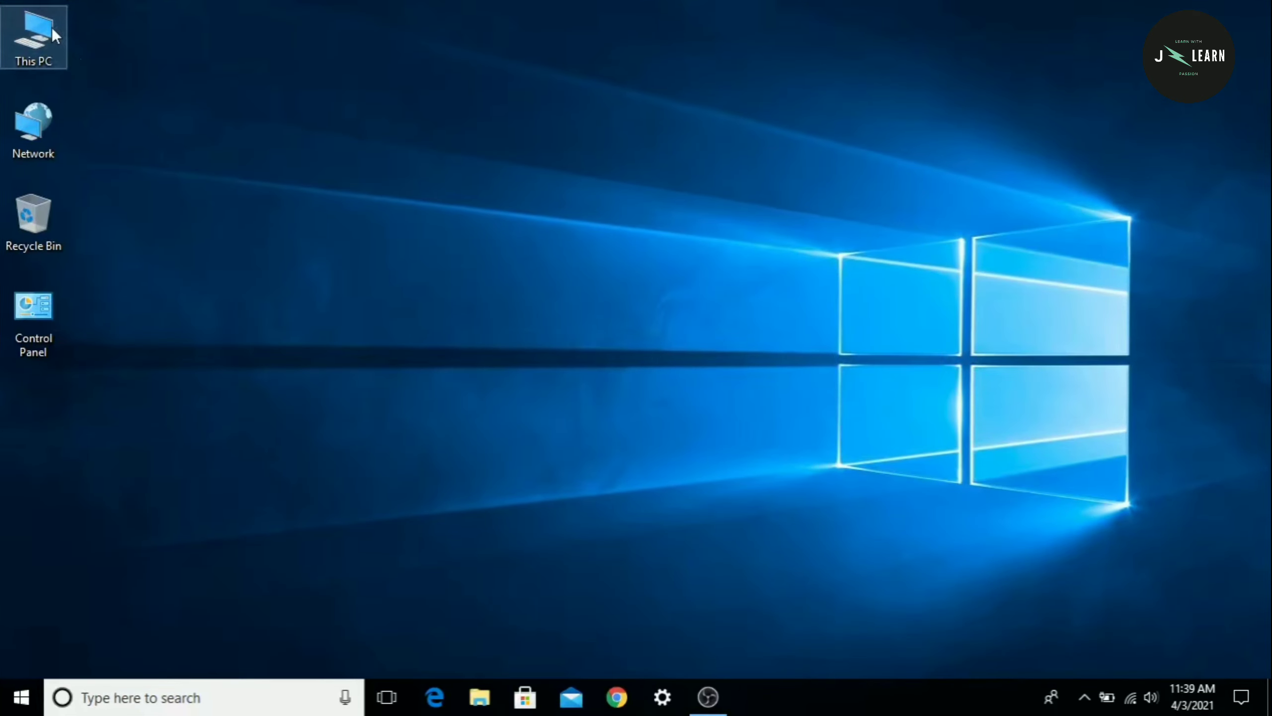
Open the installed JDK's bin folder at C:\Program Files\Java\jdk-16\bin in File Explorer.
double_click(51, 28)
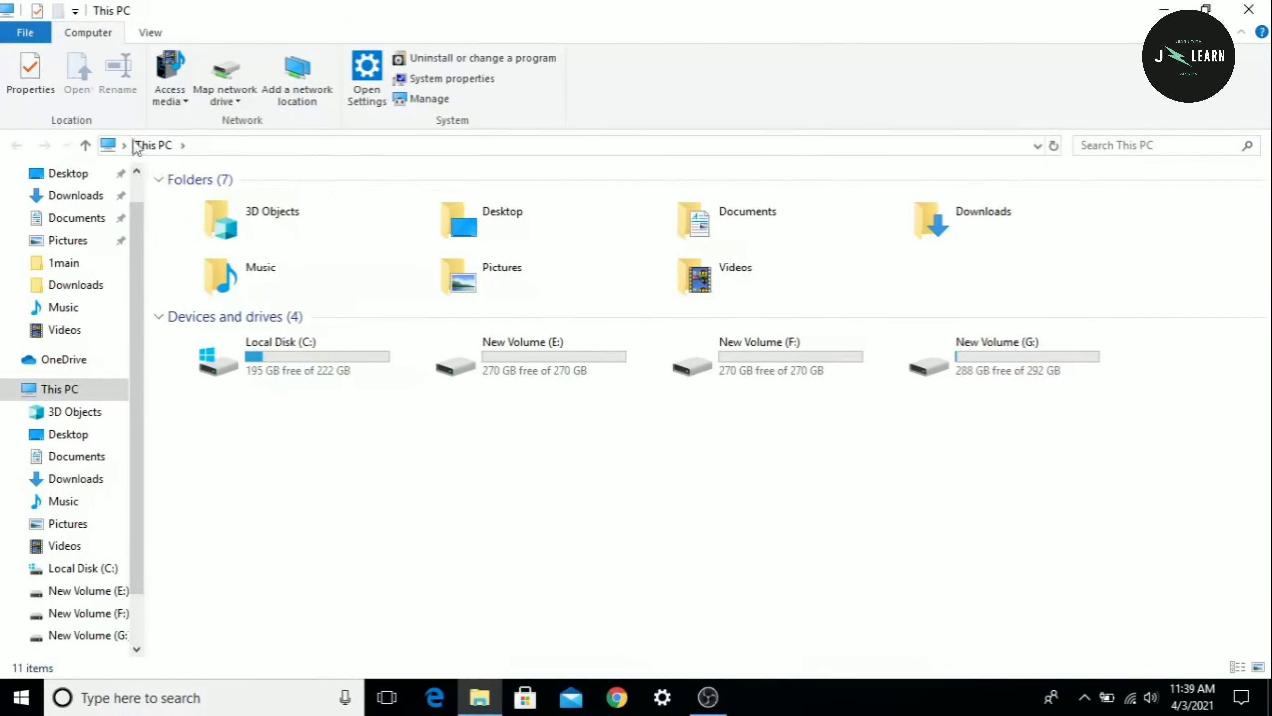
double_click(273, 353)
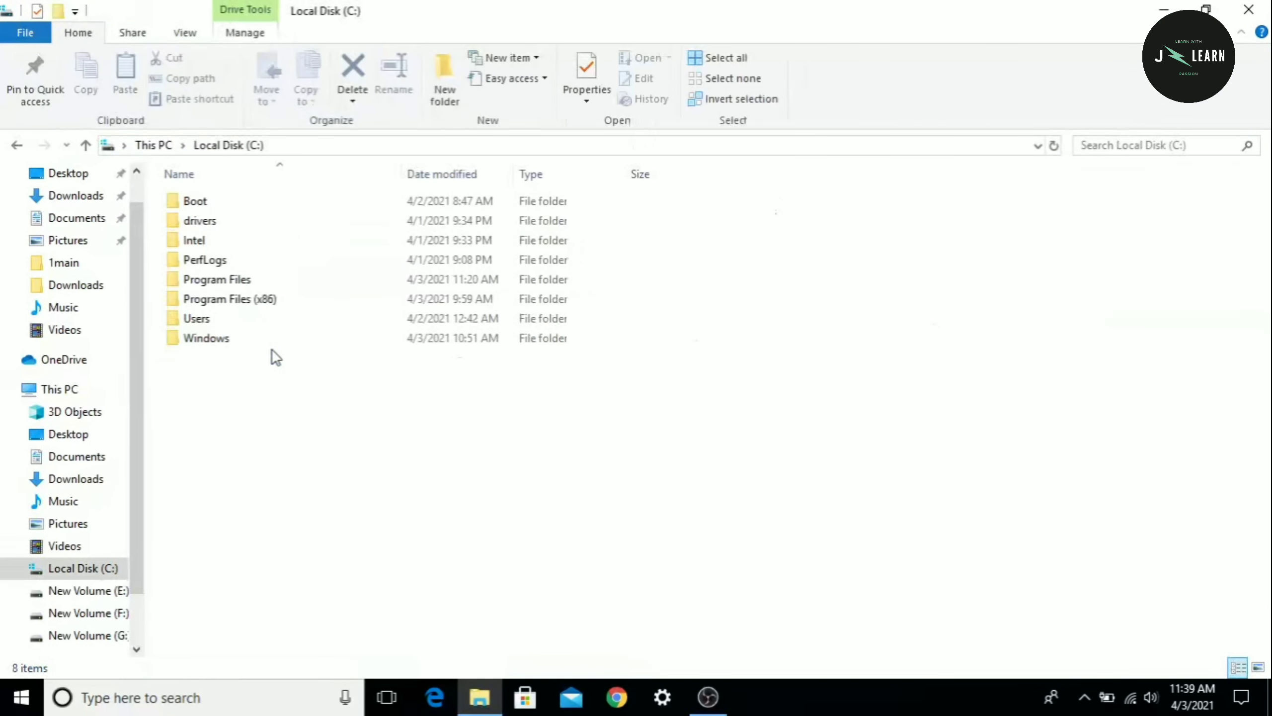
double_click(221, 279)
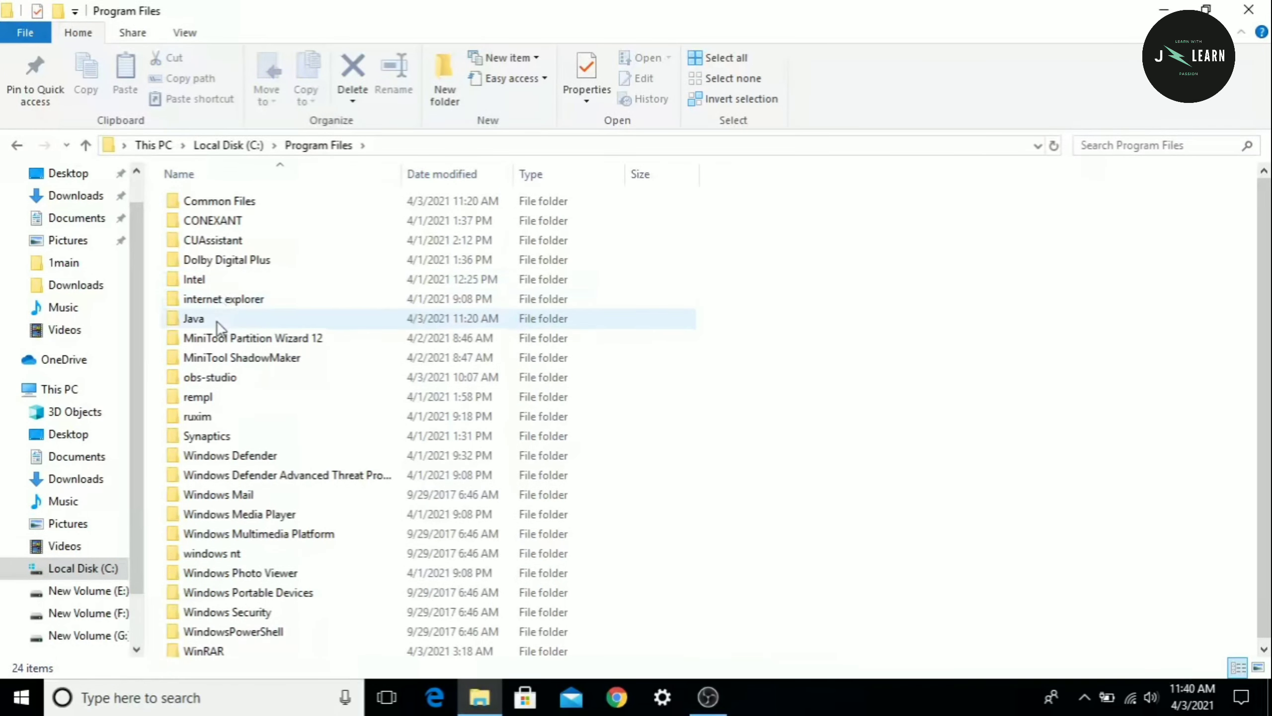
double_click(217, 320)
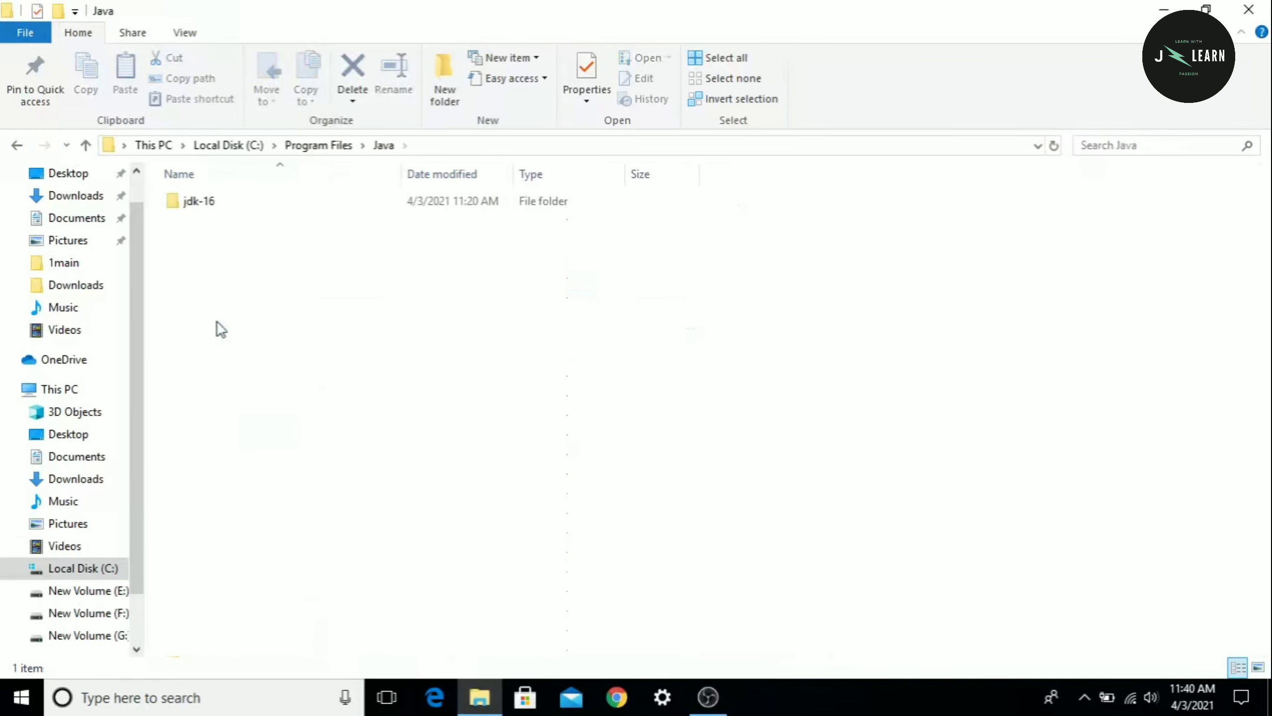
left_click(234, 208)
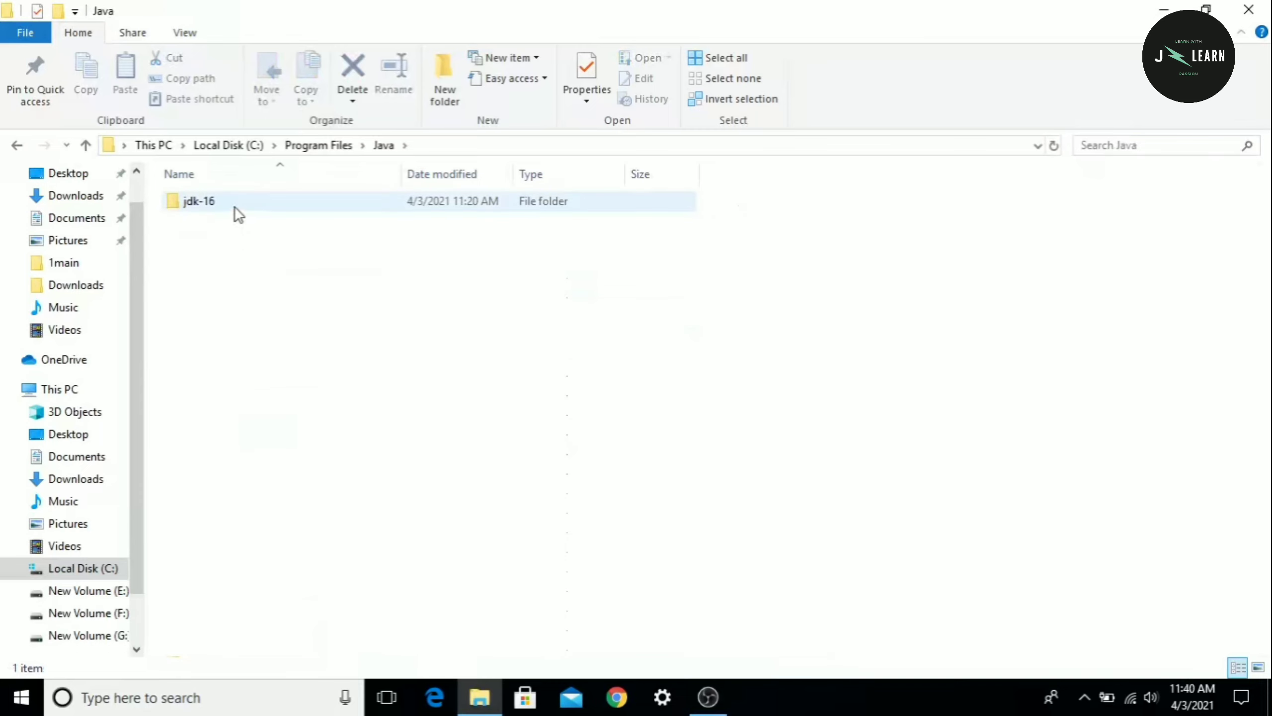
double_click(234, 208)
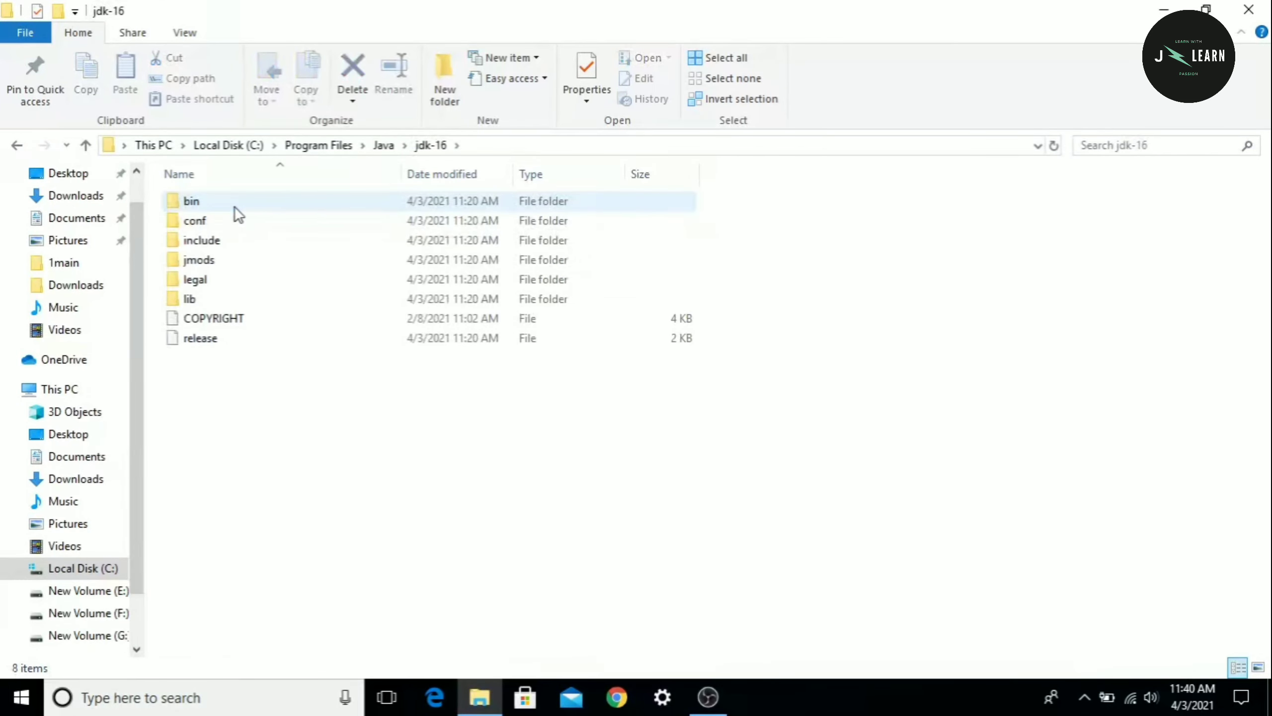
double_click(235, 208)
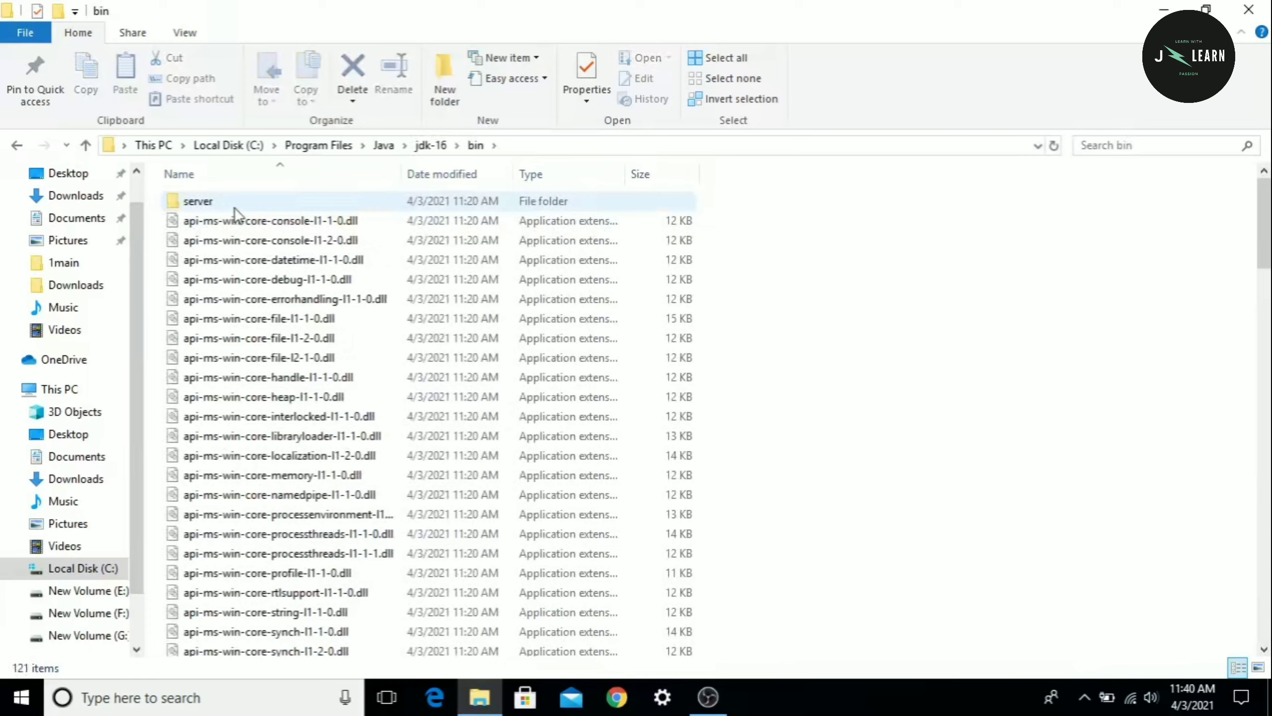
Locate and select java.exe among the files in the JDK's bin folder.
scroll(233, 219, "down", 10)
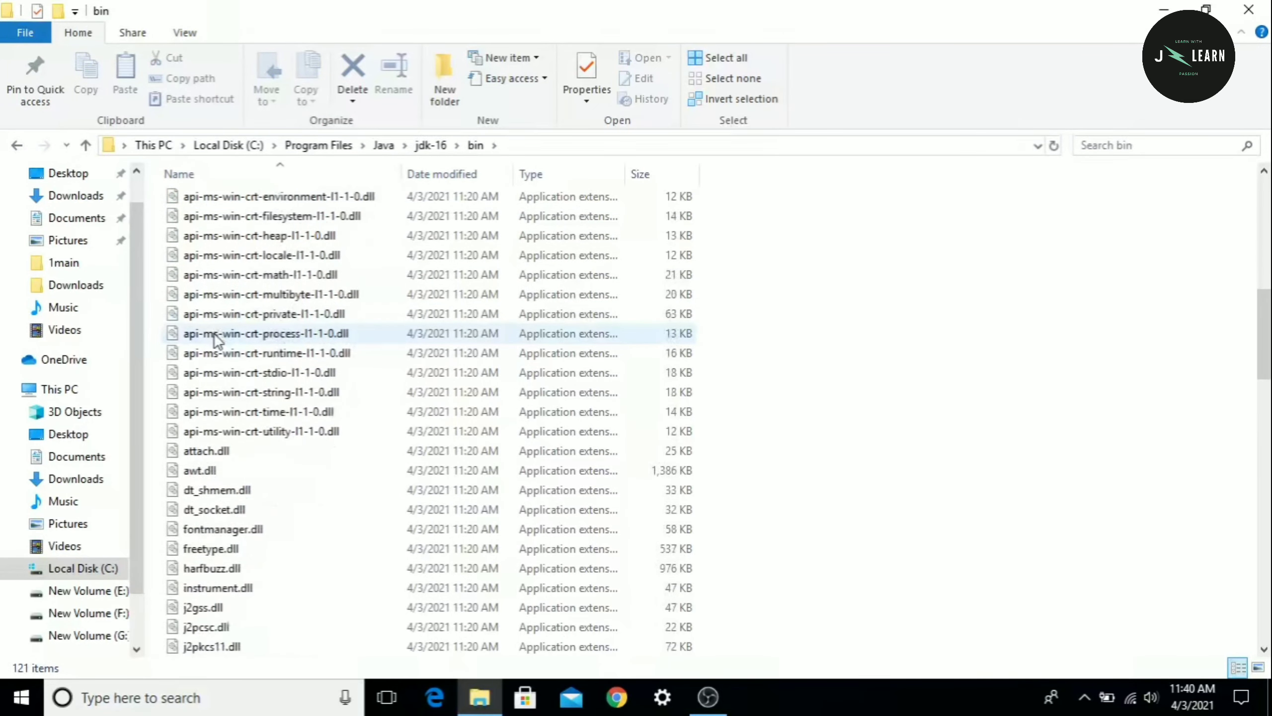
scroll(214, 332, "down", 7)
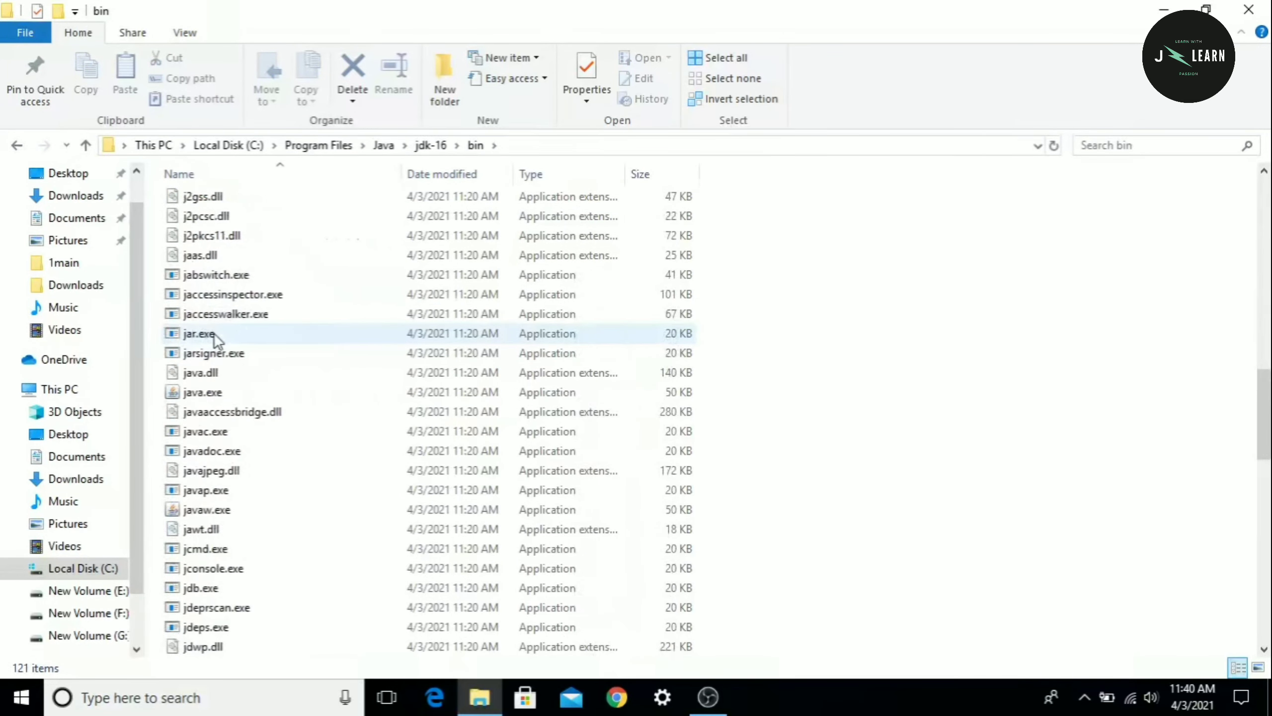
left_click(198, 373)
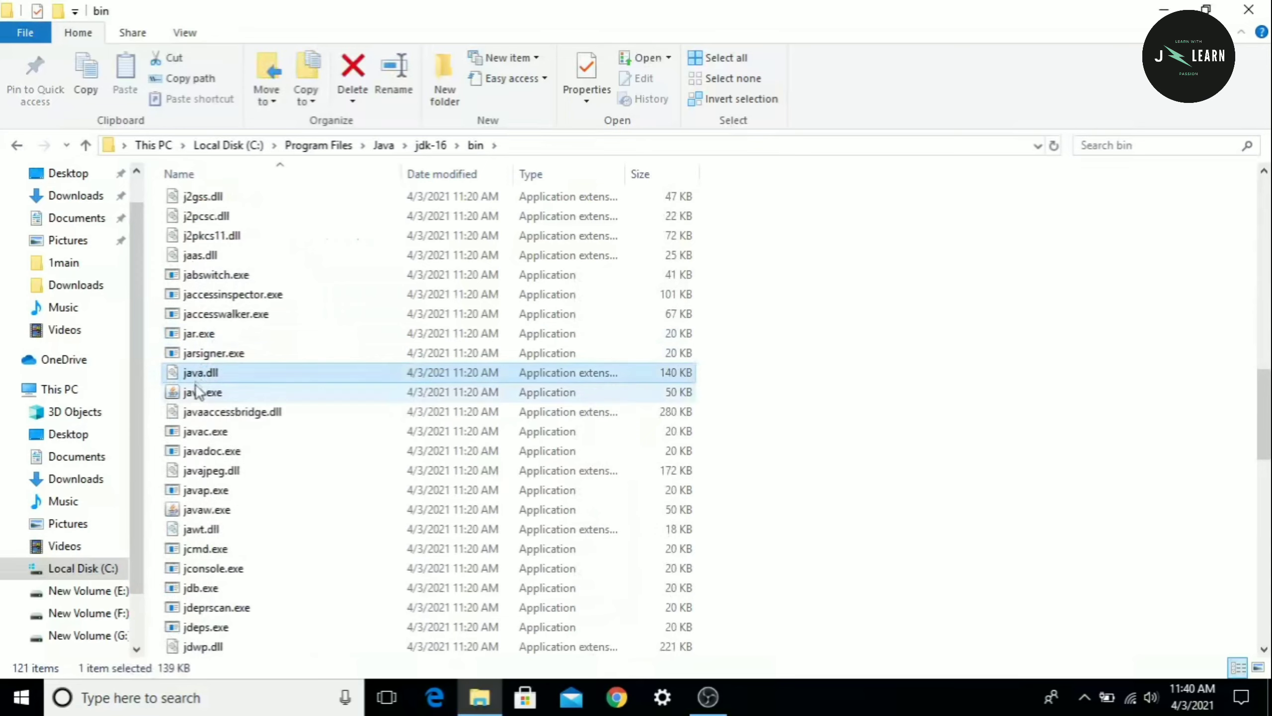
left_click(195, 386)
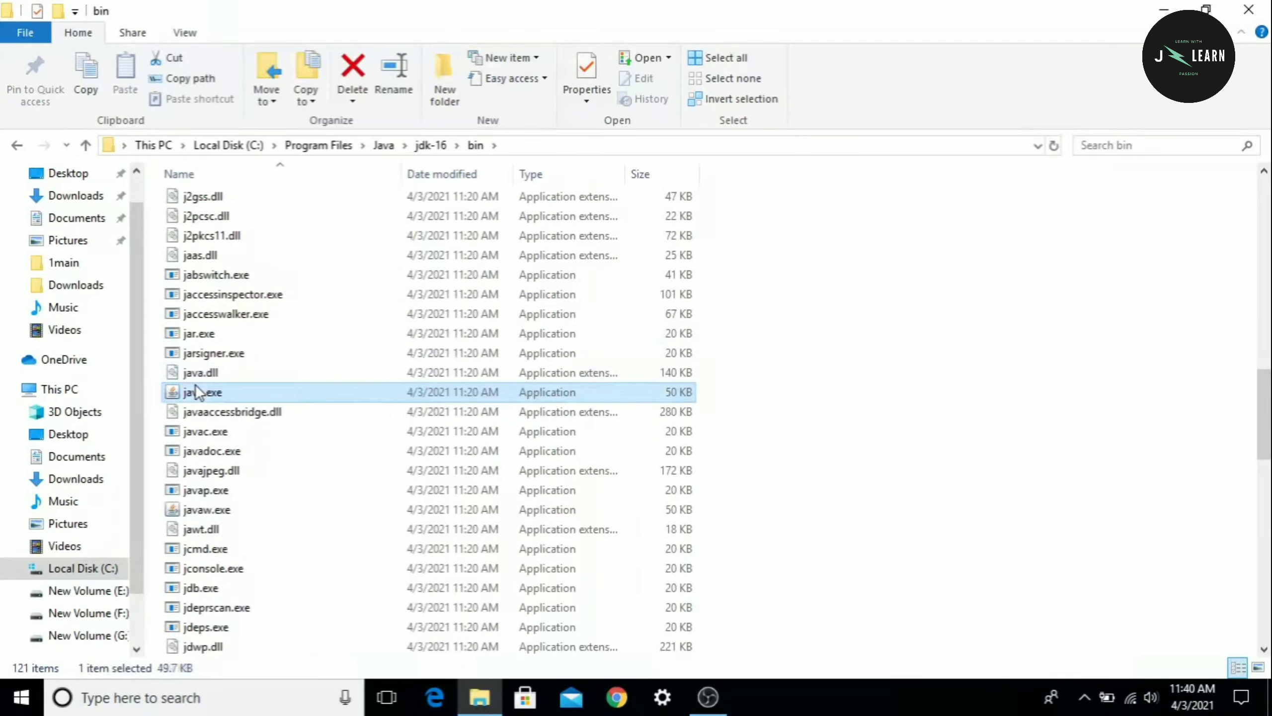
Select javac.exe in the bin folder, copy the folder path C:\Program Files\Java\jdk-16\bin, and minimize the window.
left_click(222, 437)
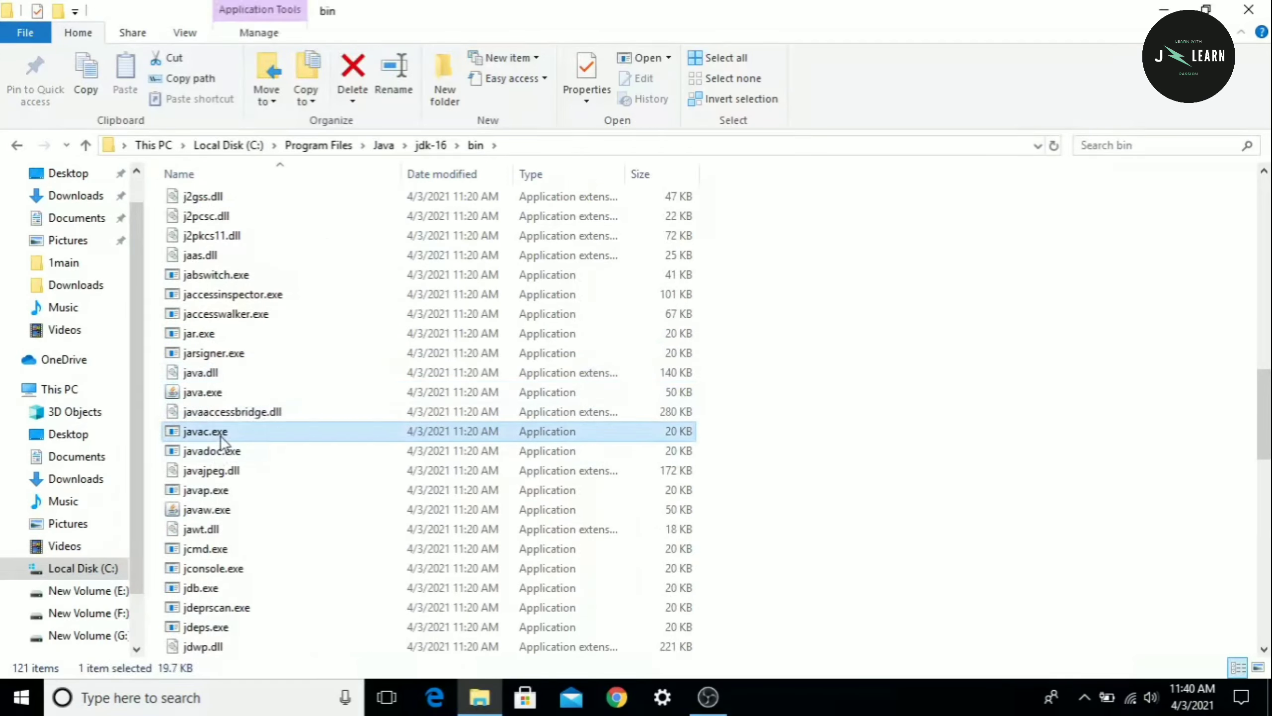
left_click(530, 145)
key("ctrl+c")
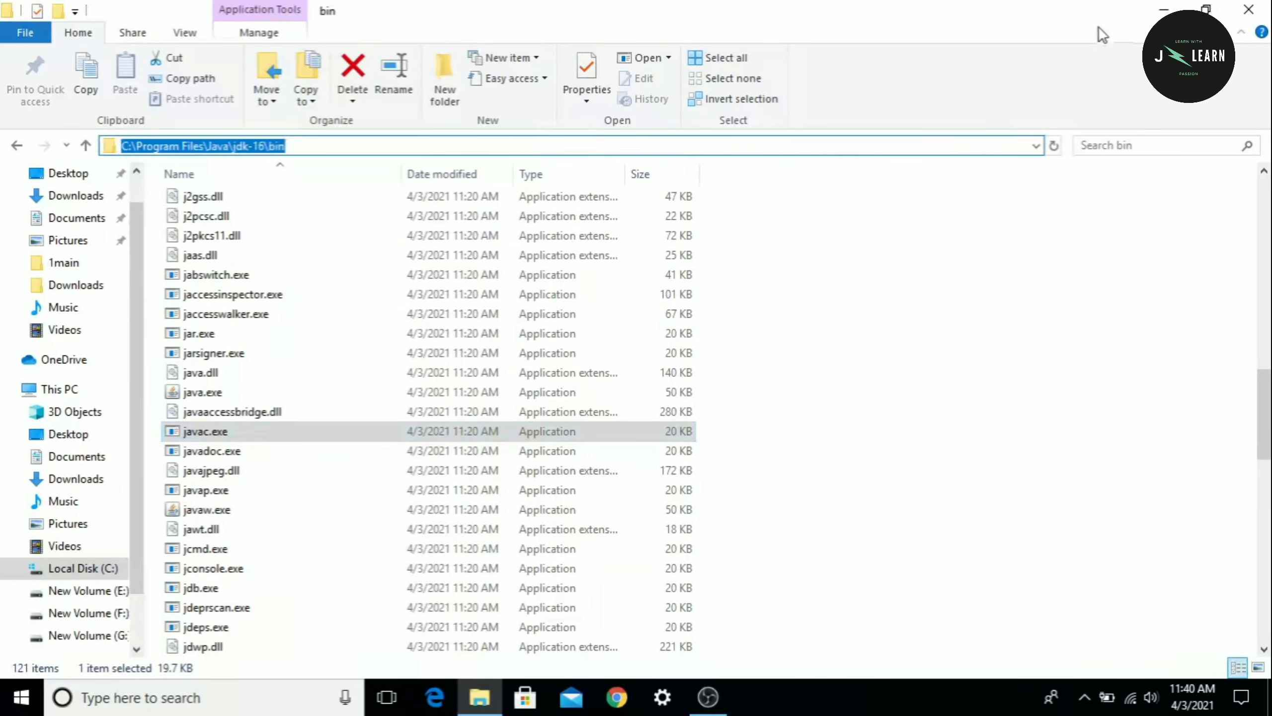
left_click(1162, 10)
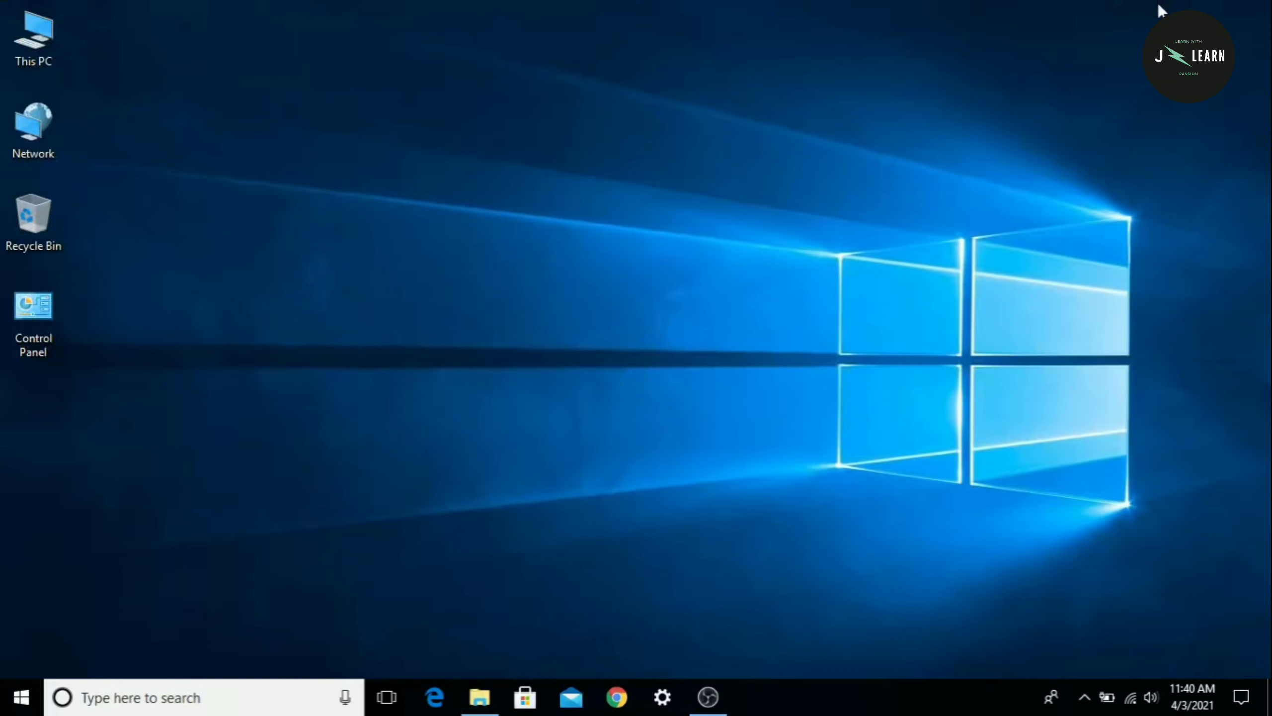
Open the Environment Variables dialog from This PC's advanced system settings.
right_click(31, 31)
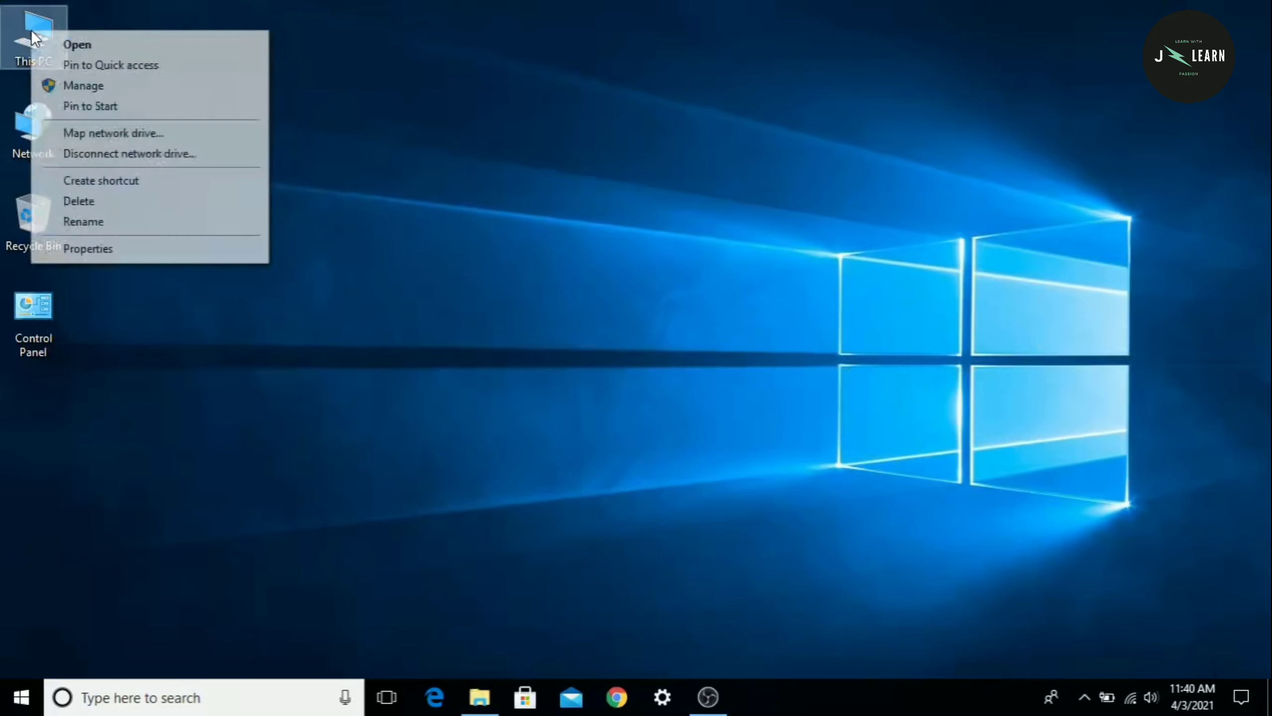
left_click(104, 249)
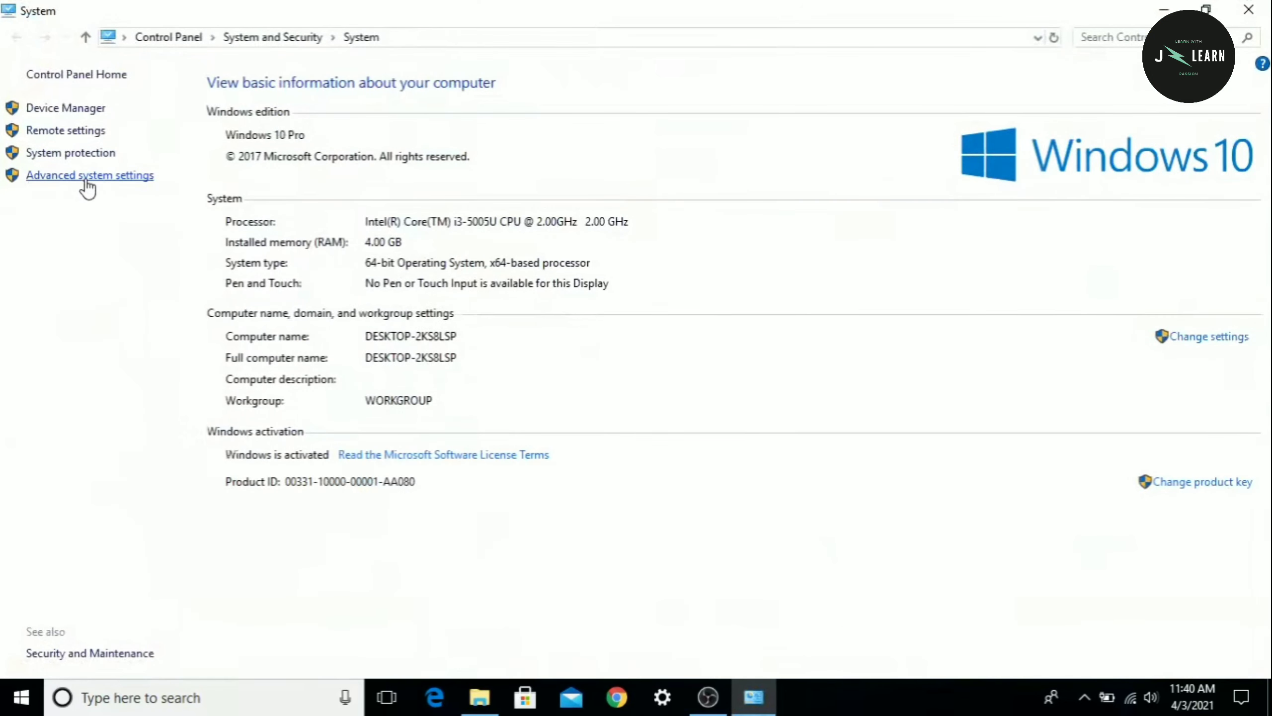
left_click(87, 176)
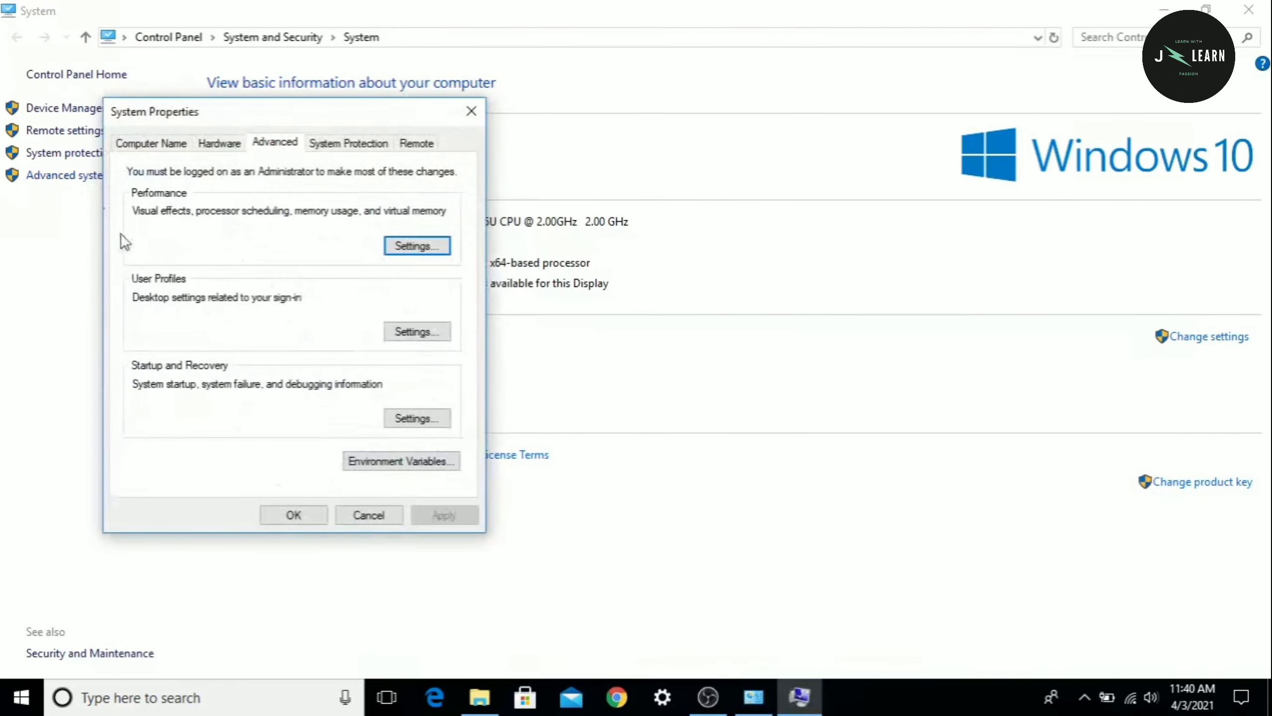
left_click(388, 460)
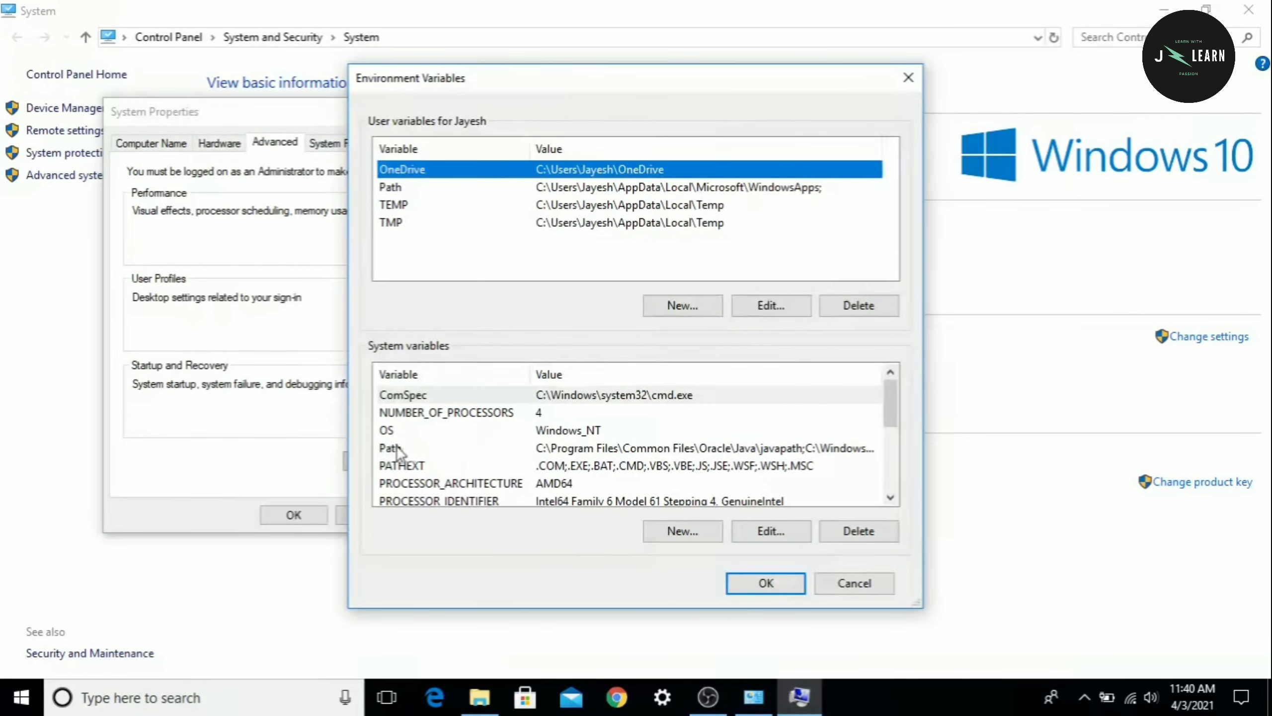
Add the copied path C:\Program Files\Java\jdk-16\bin as a new entry in the system Path variable.
left_click(574, 449)
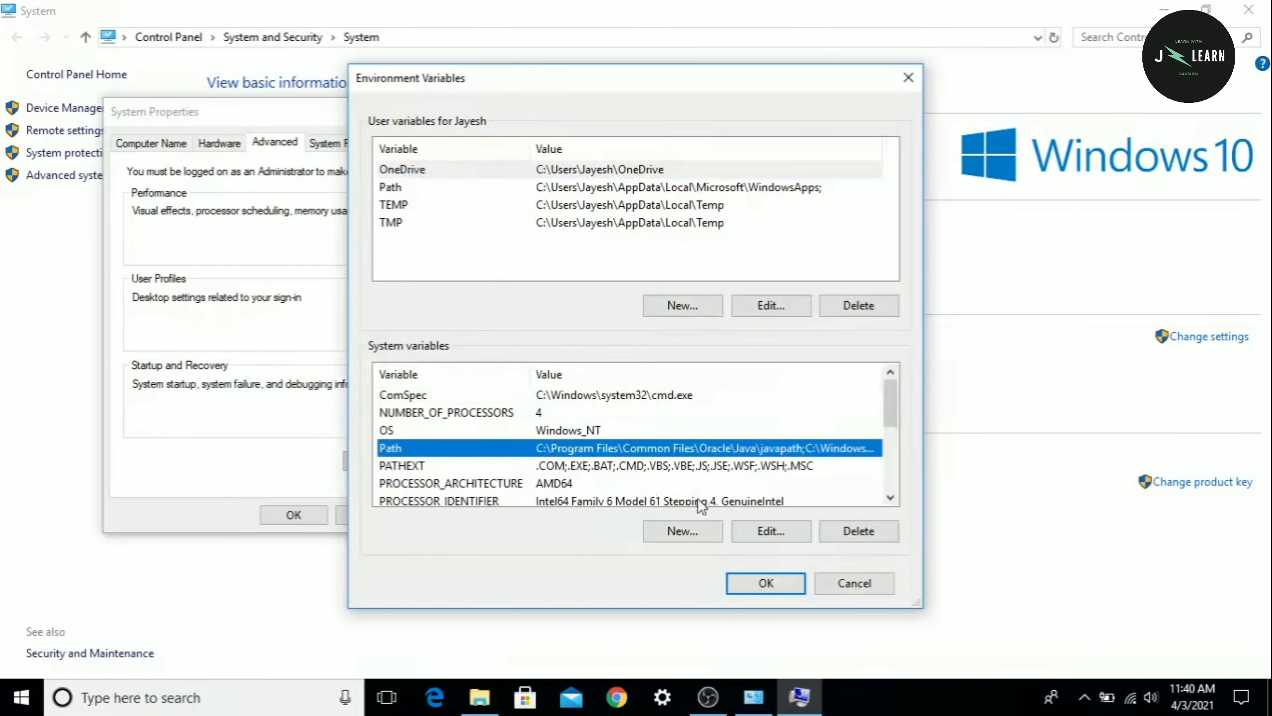
left_click(771, 531)
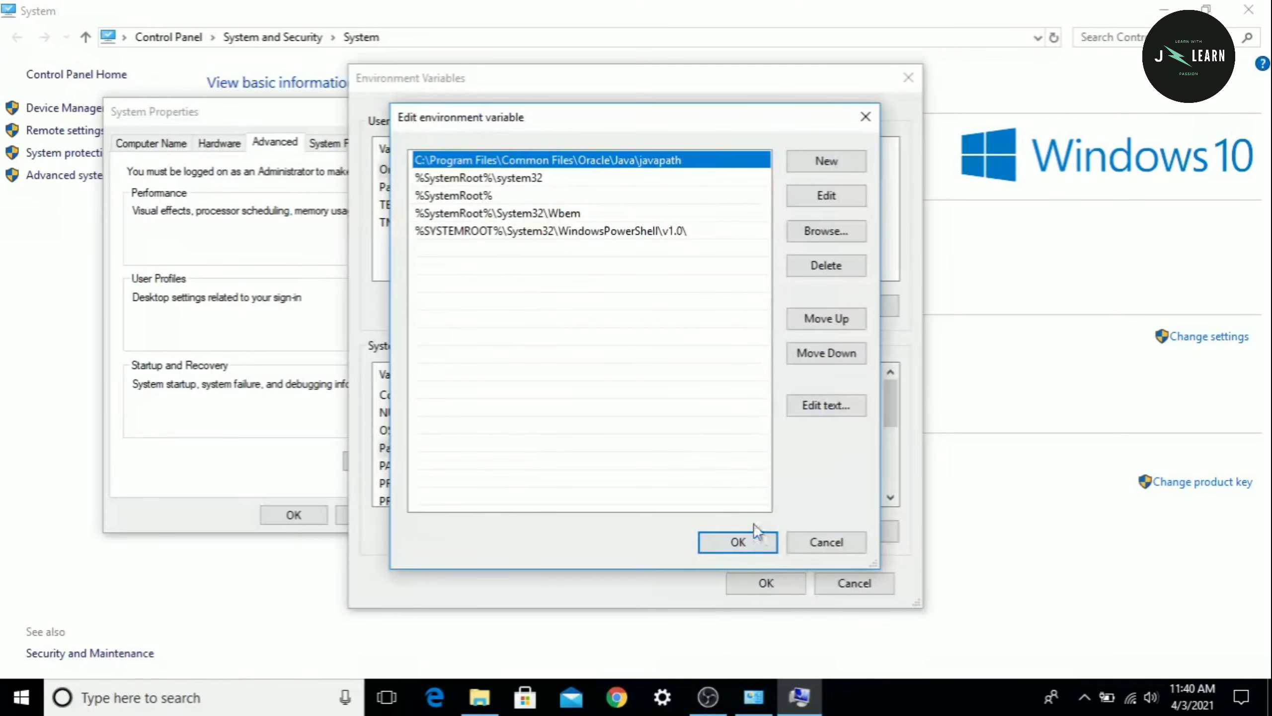
left_click(473, 256)
double_click(440, 249)
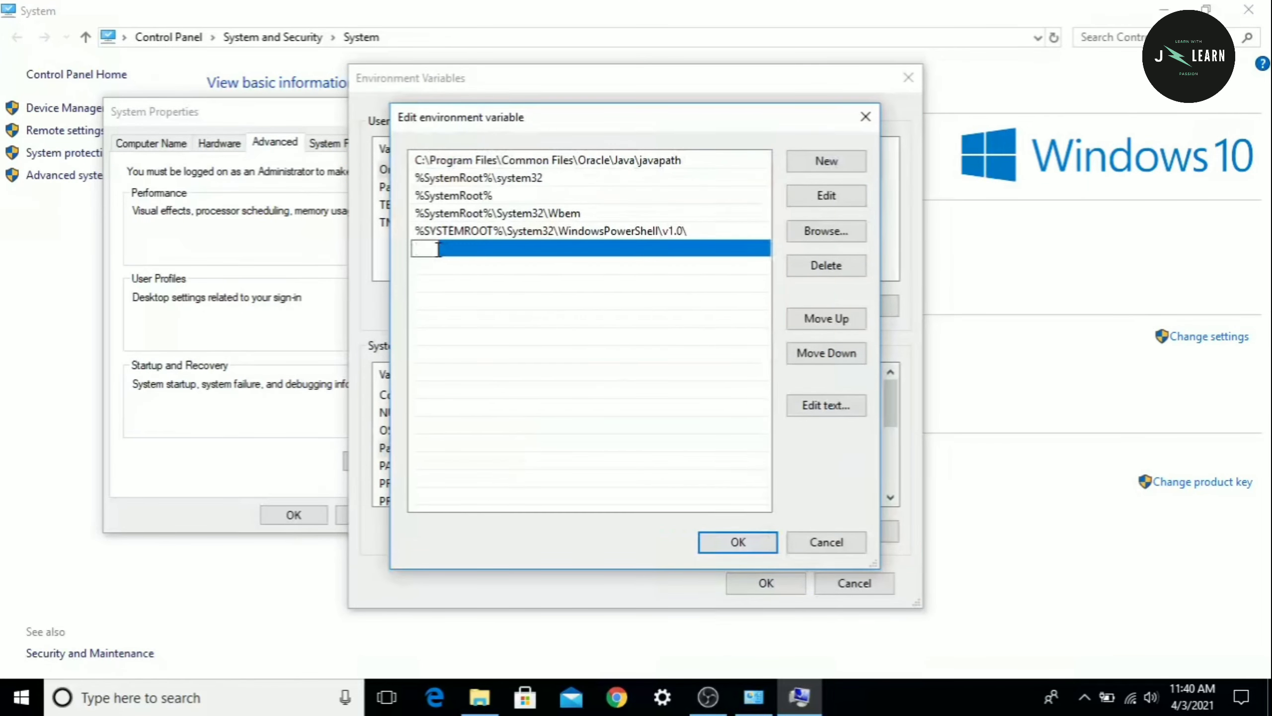
key("ctrl+v")
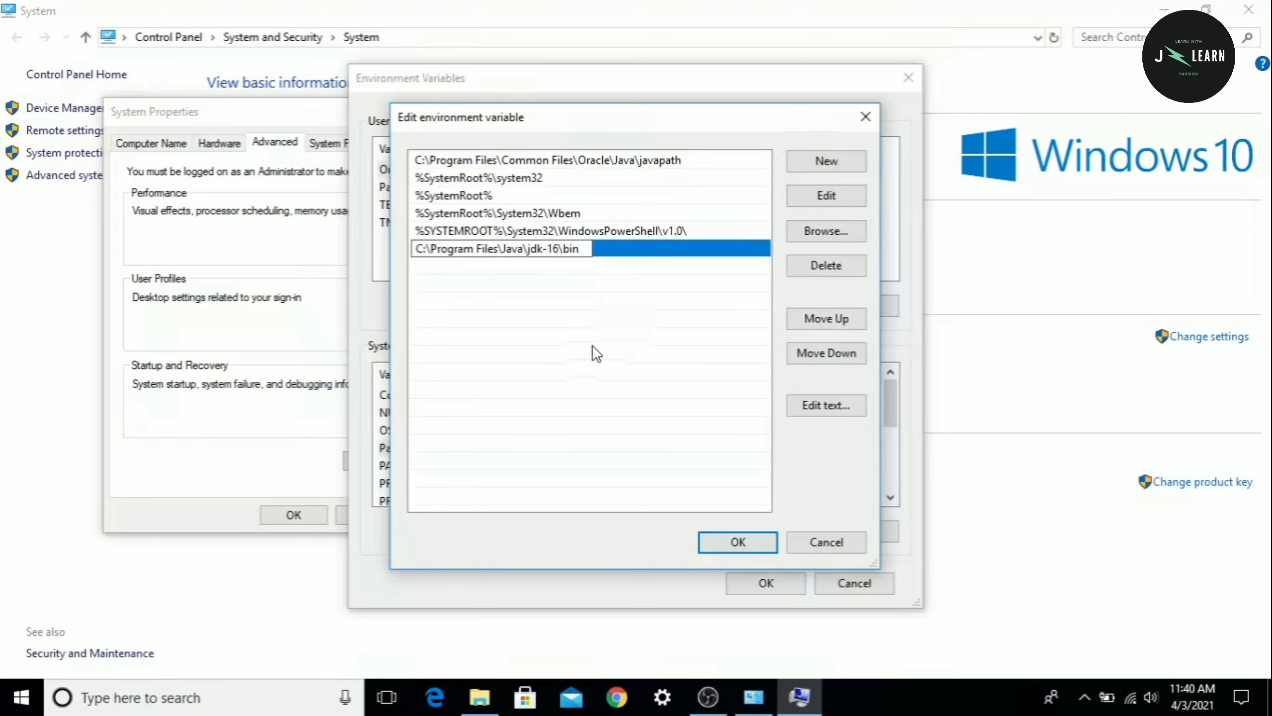
left_click(738, 543)
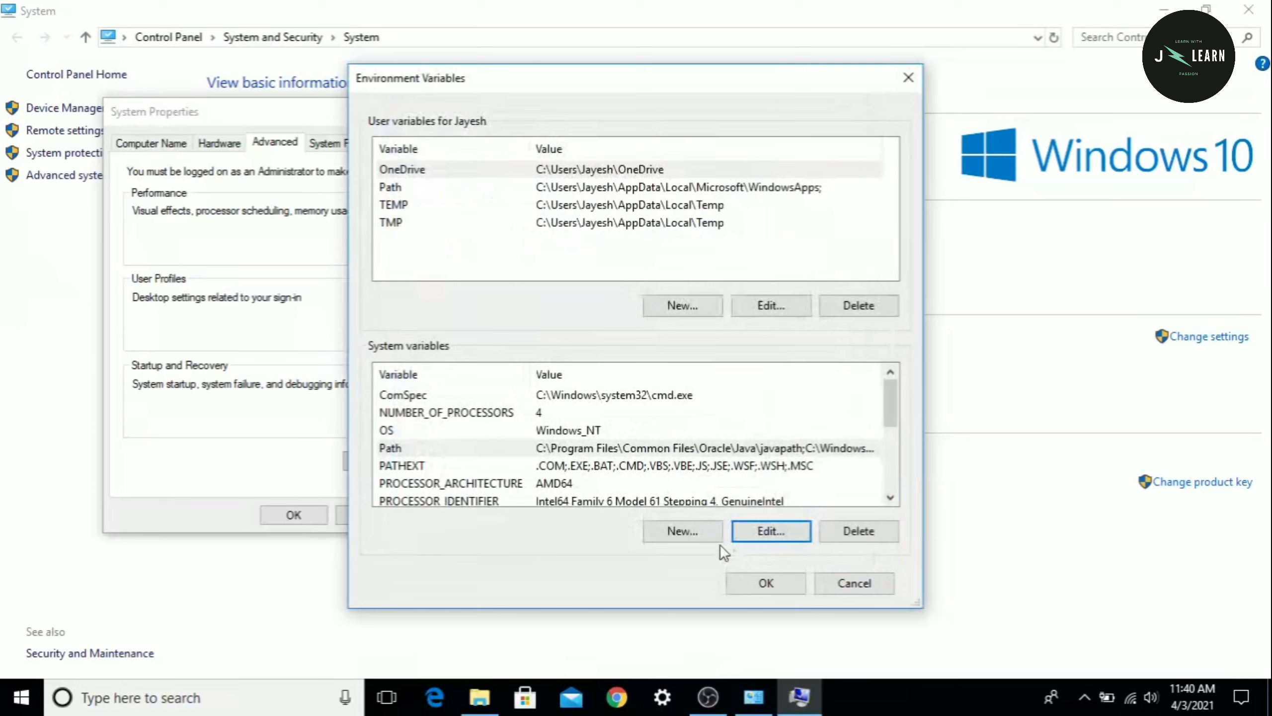
Create a system variable JAVA_HOME with the value C:\Program Files\Java\jdk-16, copying the path from the JDK folder in File Explorer.
left_click(679, 533)
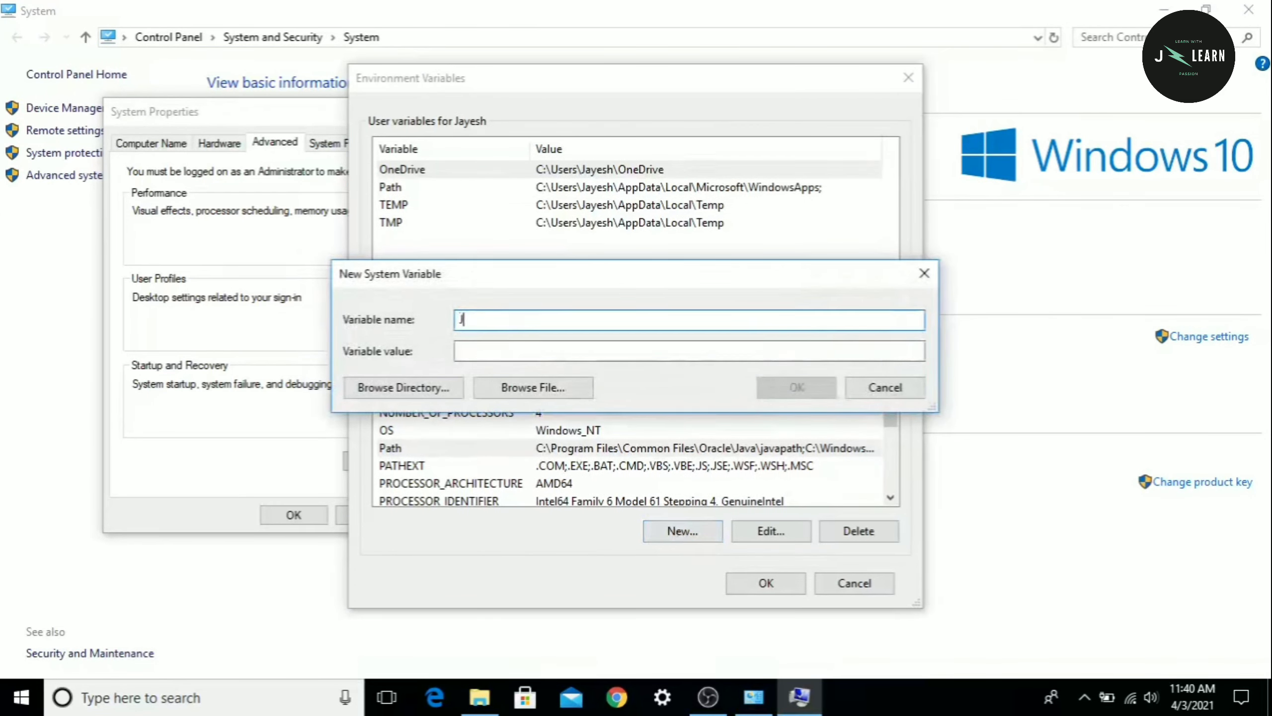
type("JAVA_HOME")
left_click(475, 350)
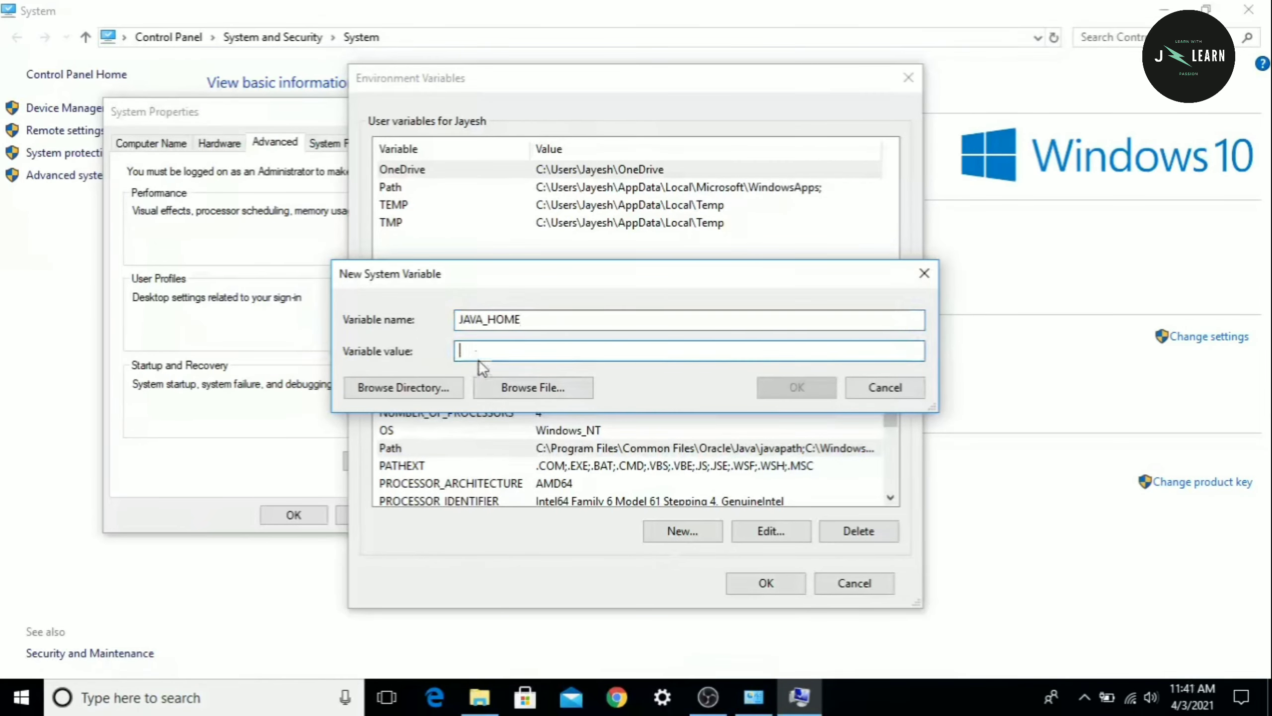
left_click(479, 697)
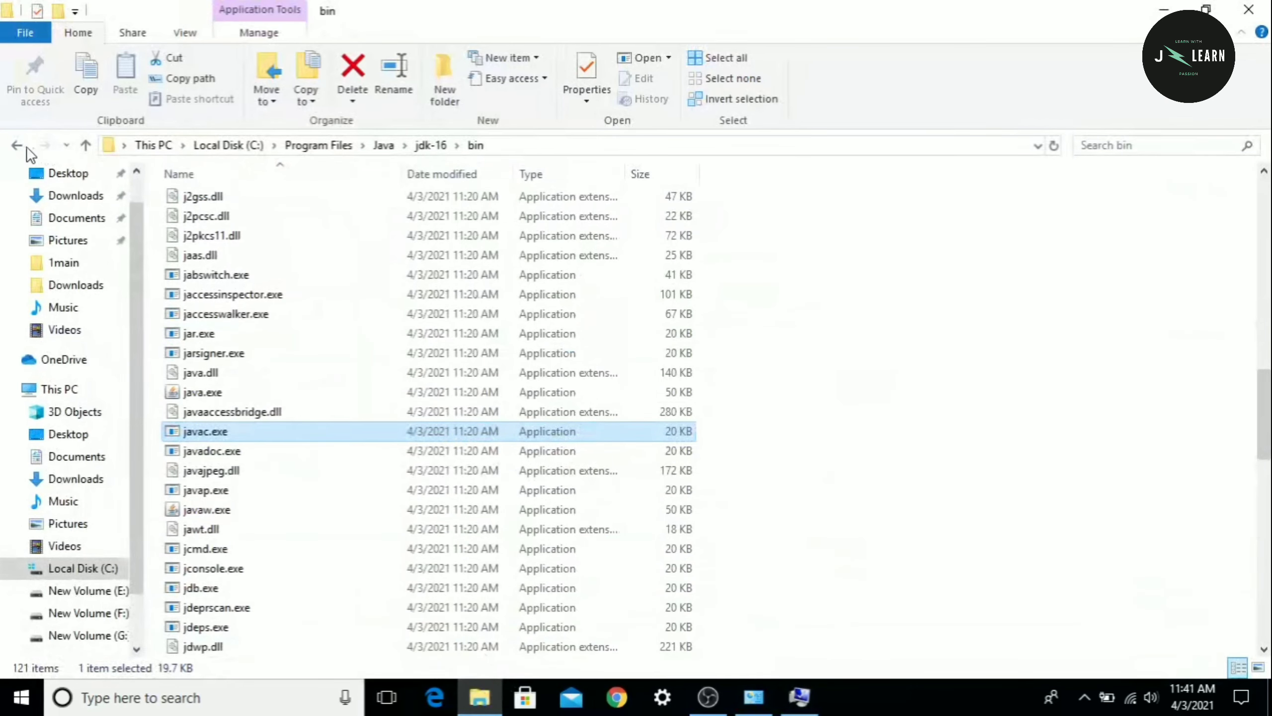
left_click(22, 151)
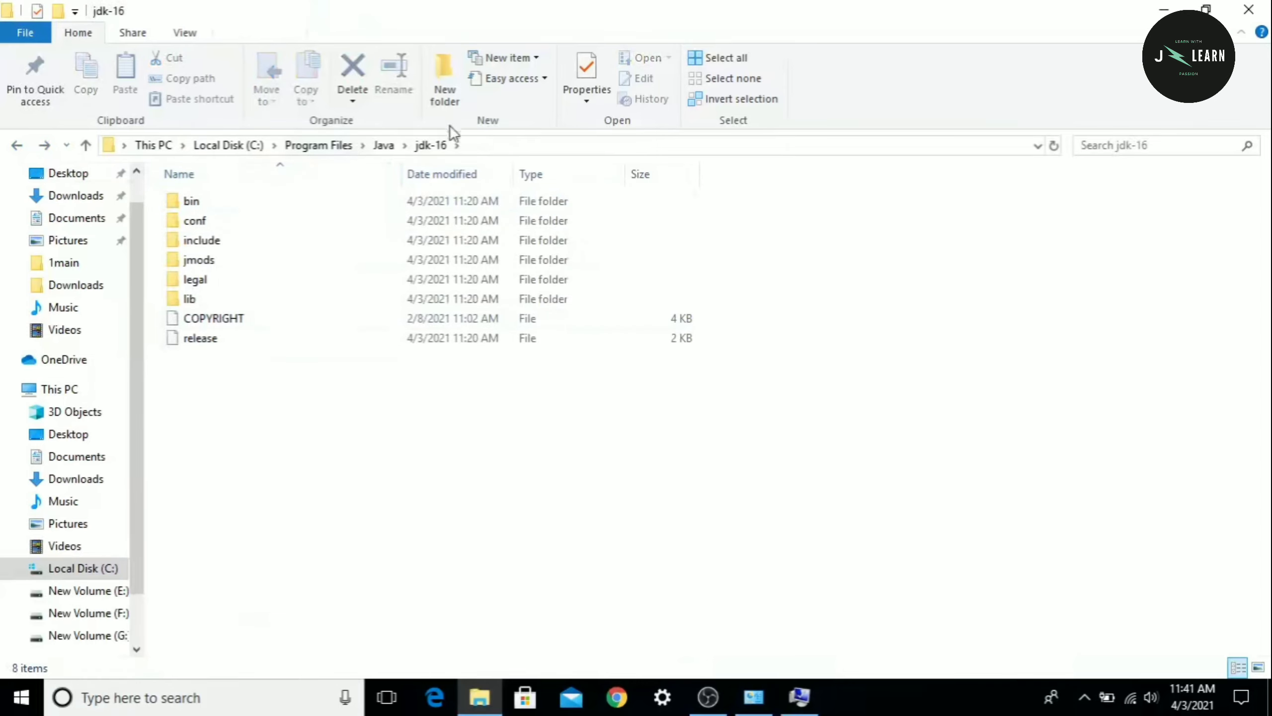
left_click(490, 143)
key("ctrl+c")
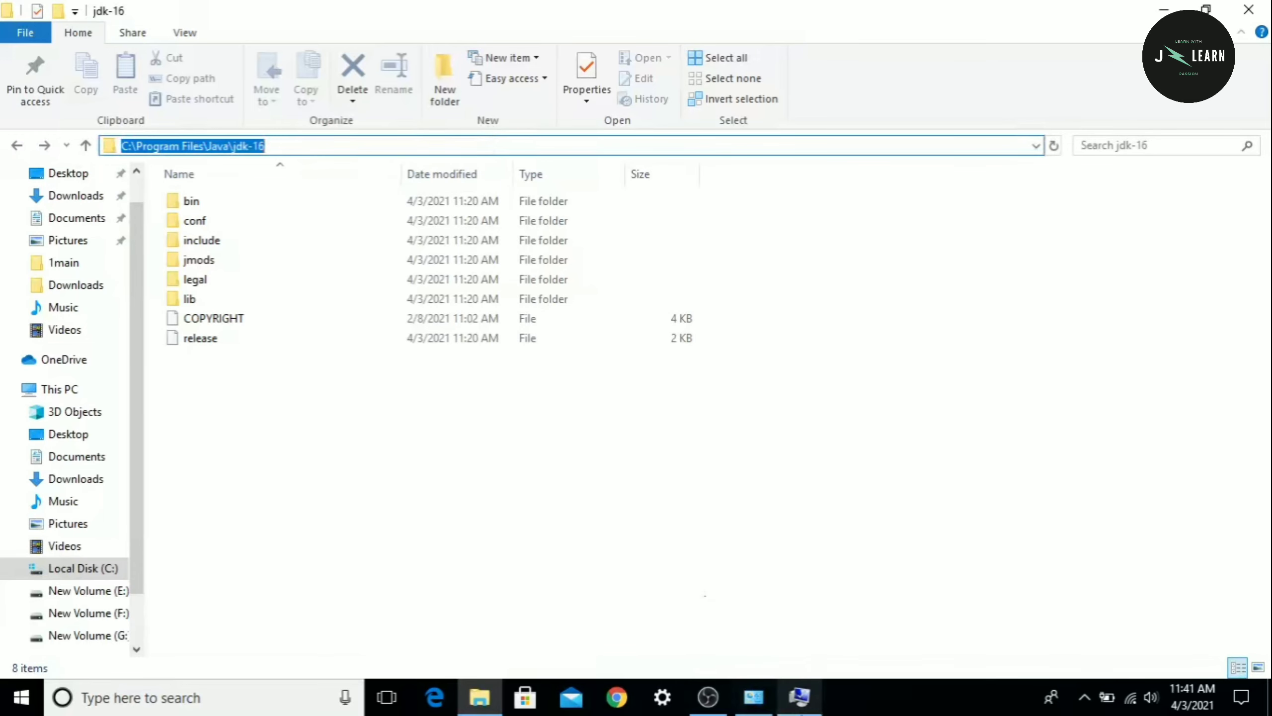
left_click(799, 697)
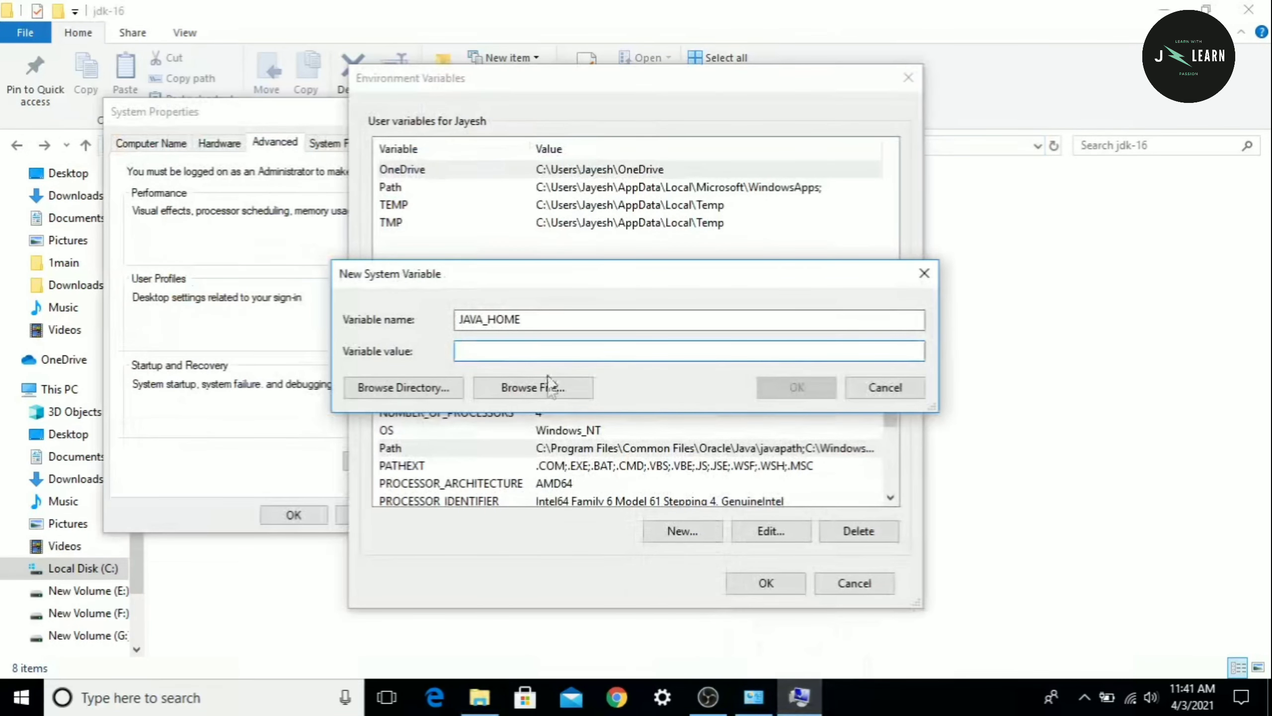
key("ctrl+v")
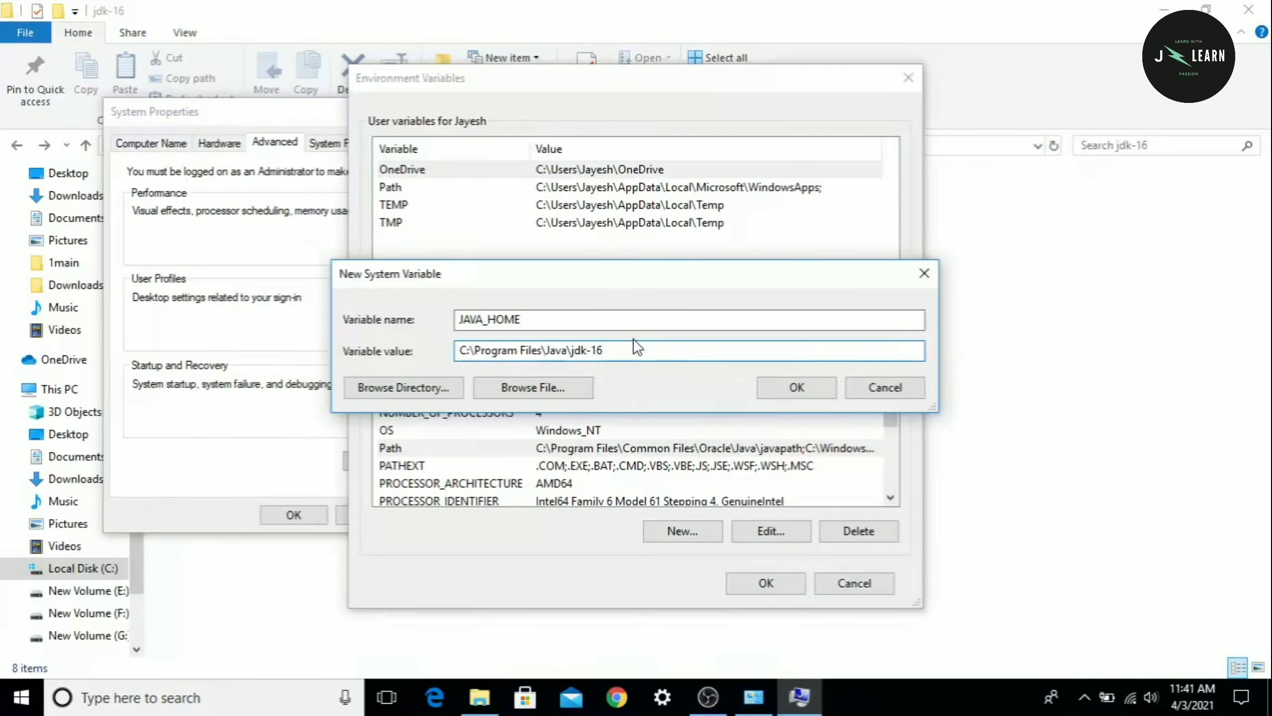
left_click(820, 390)
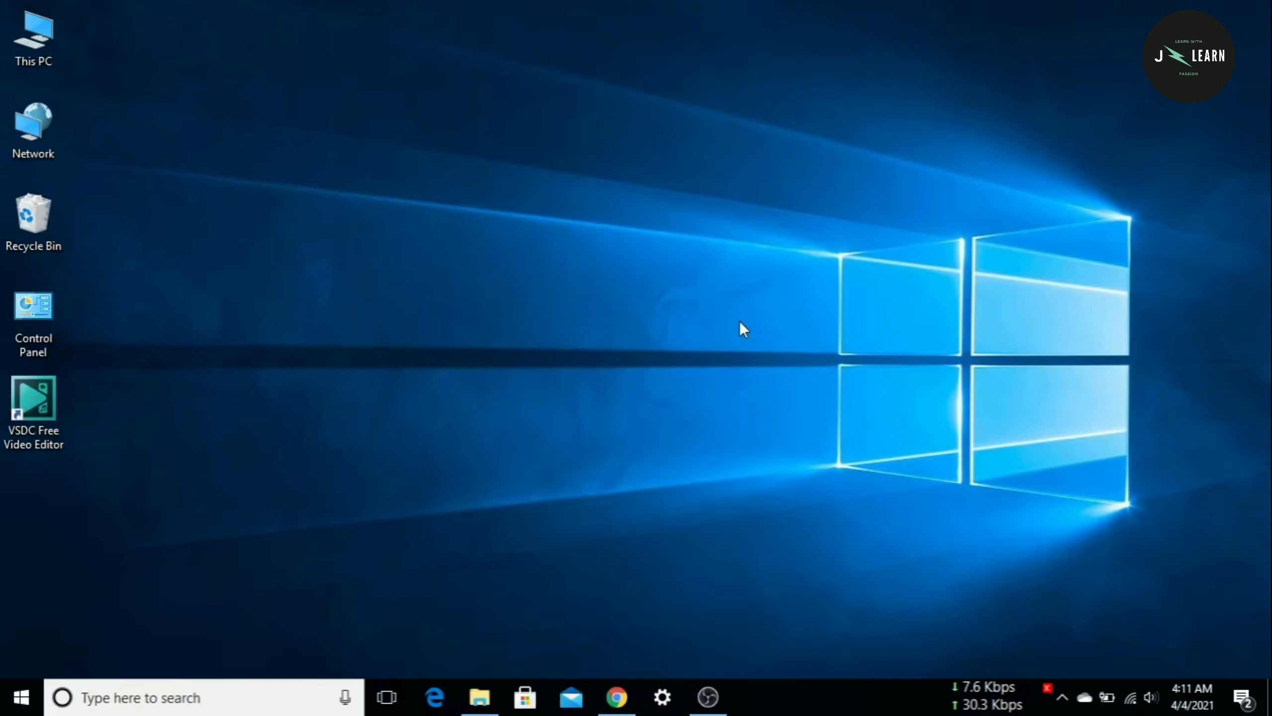
Reopen the Environment Variables dialog through the properties of This PC and its advanced system settings.
right_click(38, 27)
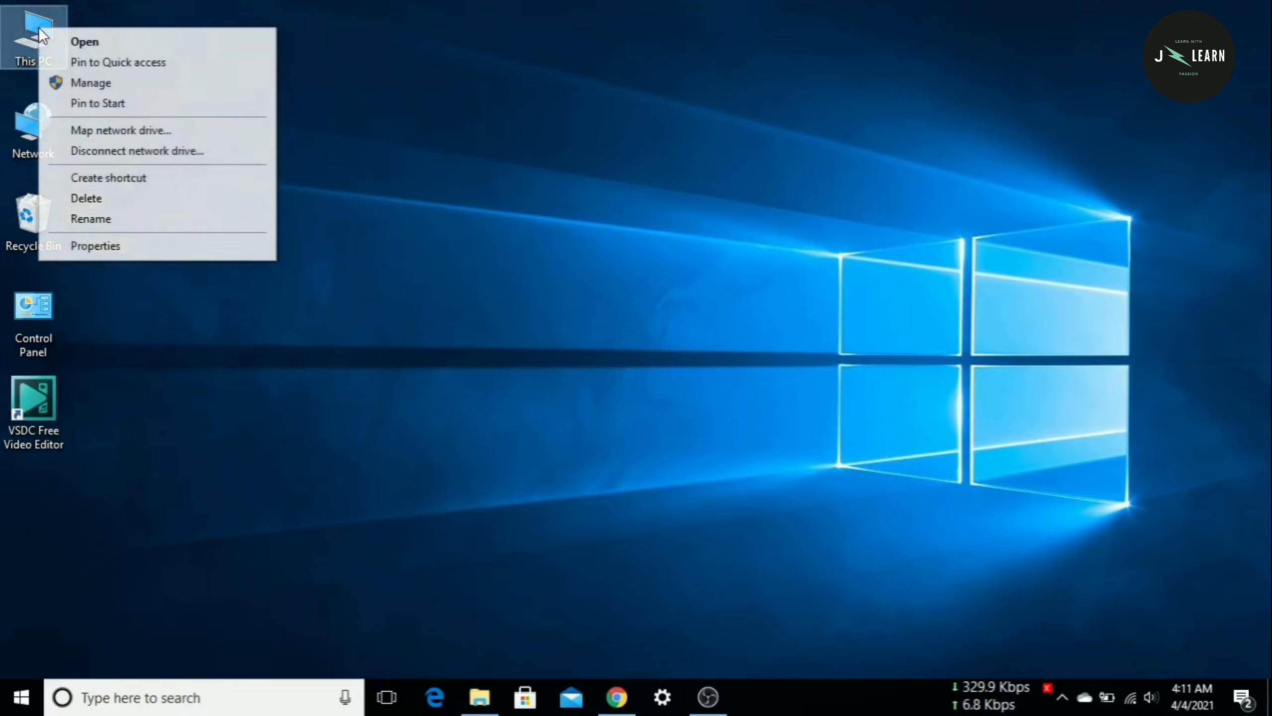
left_click(127, 240)
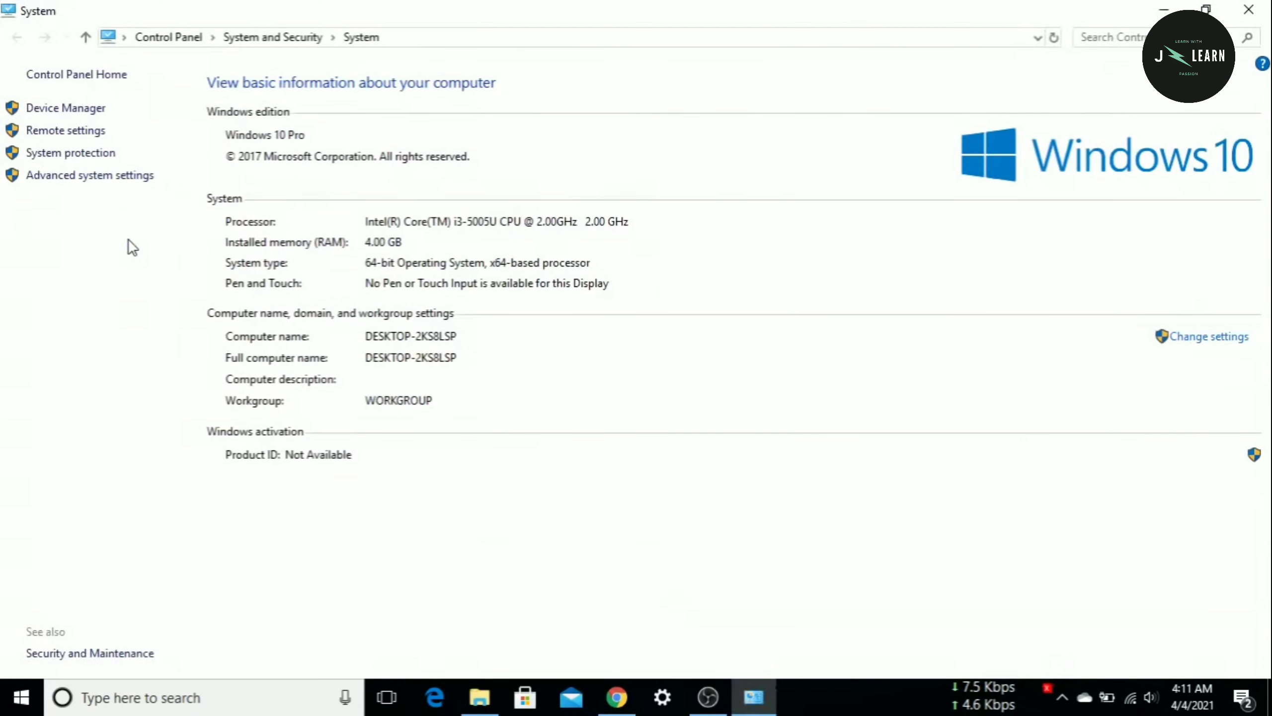
left_click(121, 181)
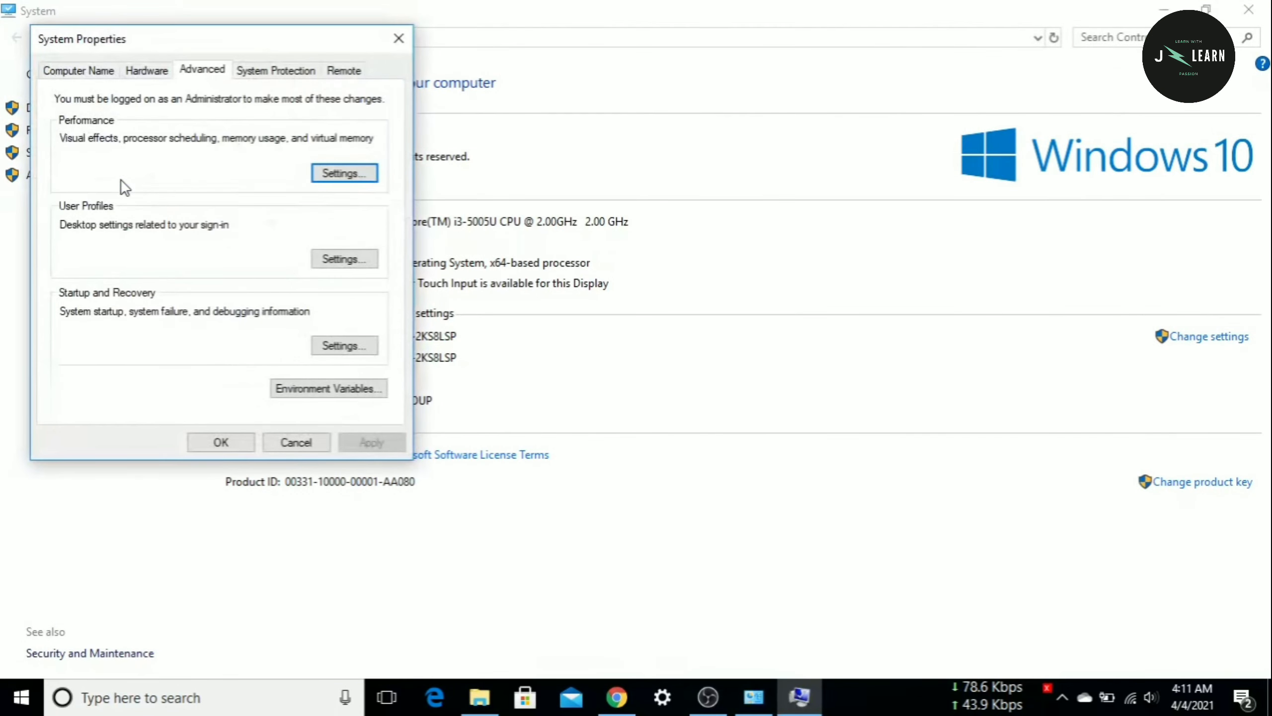
left_click(328, 390)
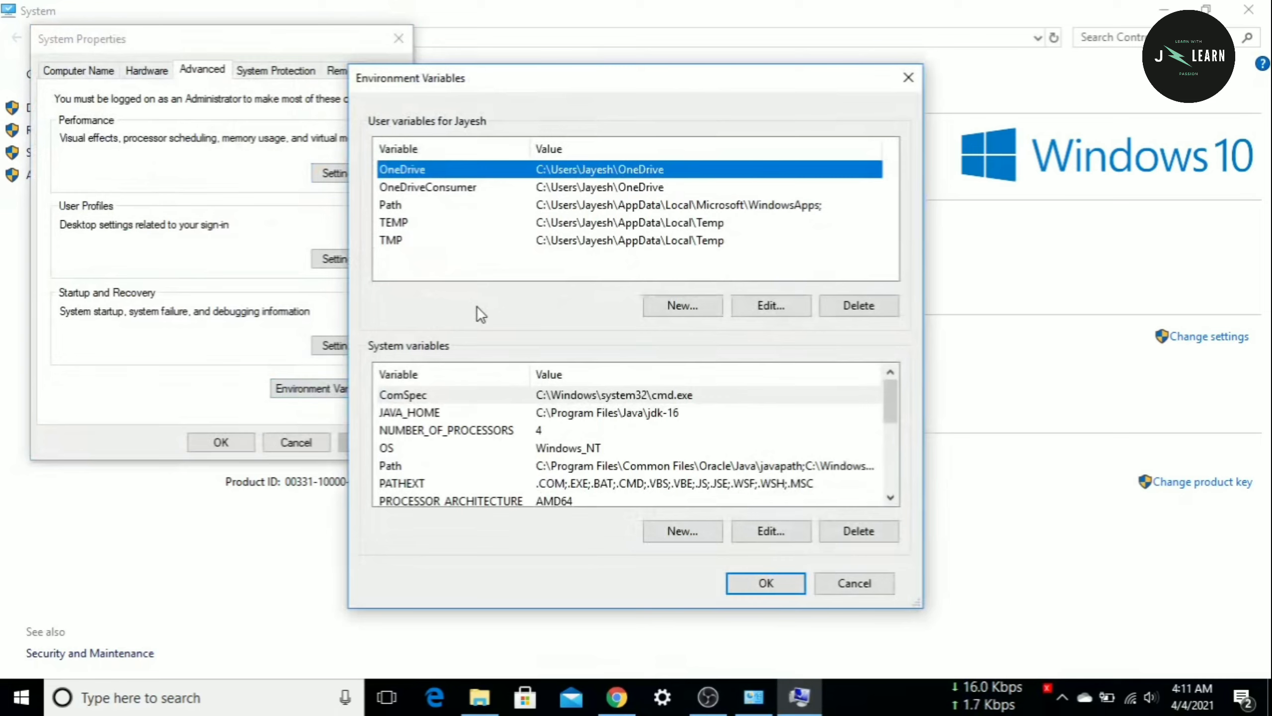
Find This PC through Windows search, browse to the jdk-16 folder, and copy its path C:\Program Files\Java\jdk-16.
left_click(202, 697)
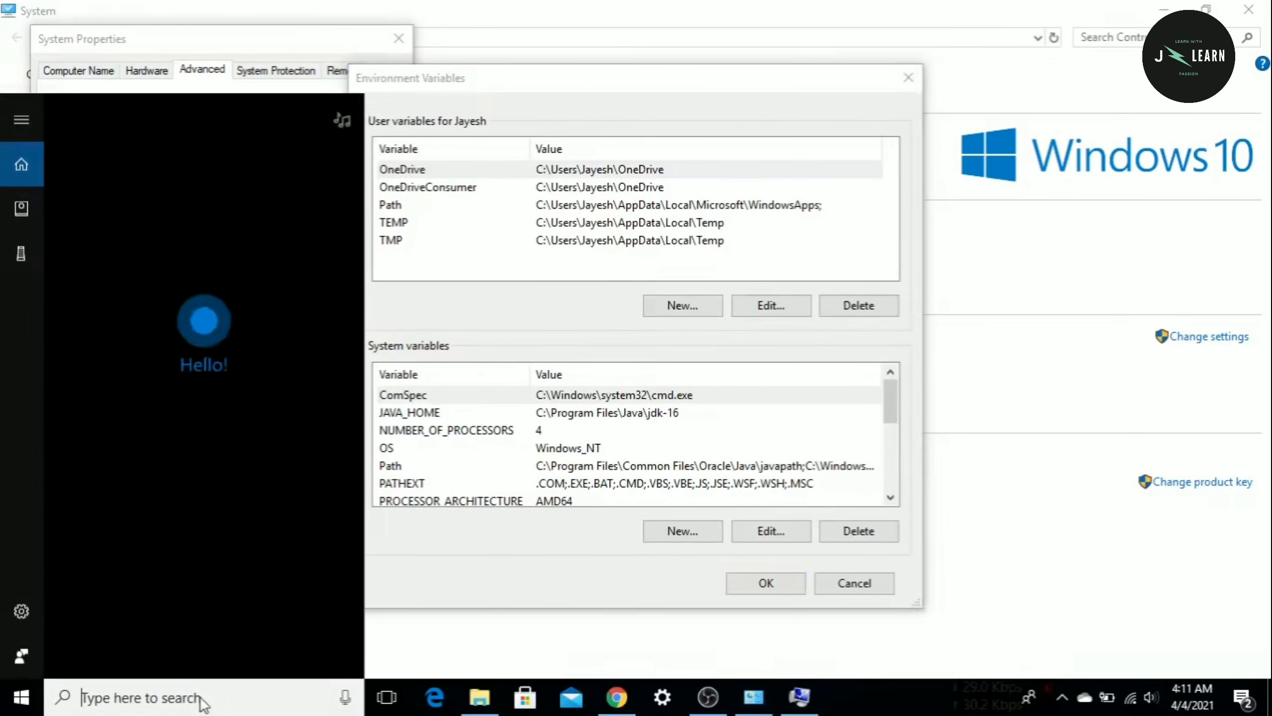
type("th")
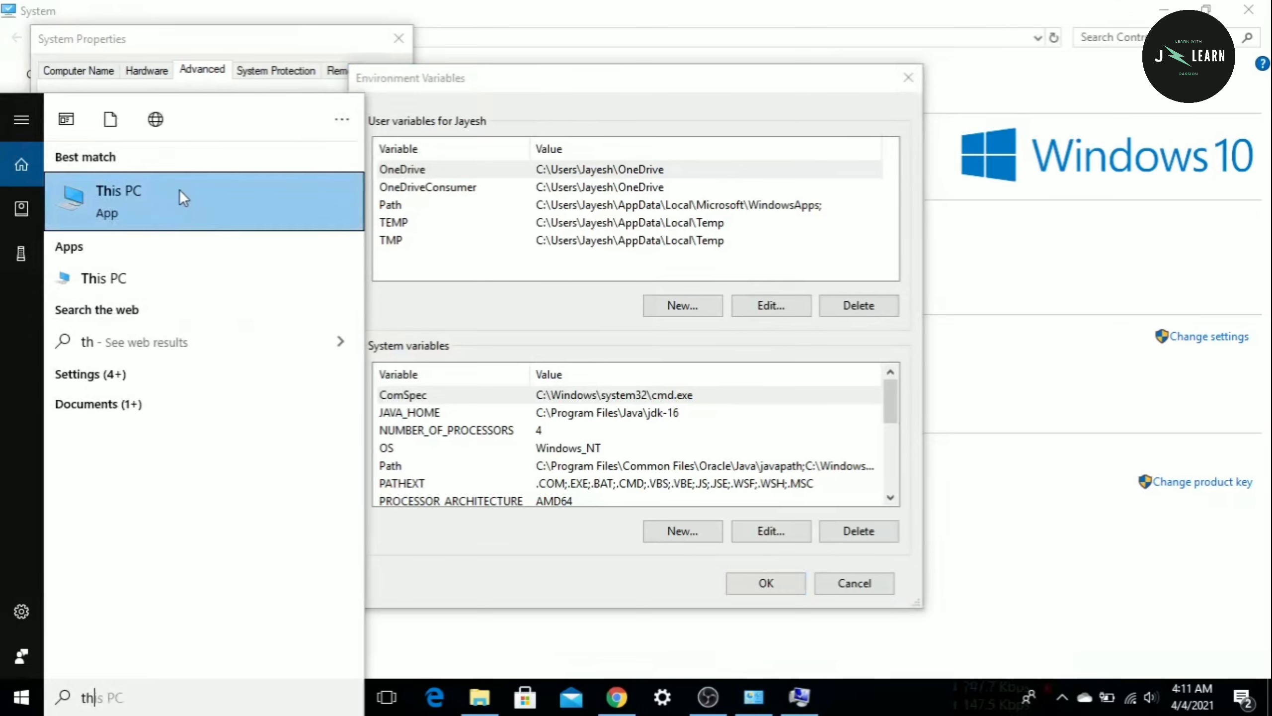
left_click(179, 192)
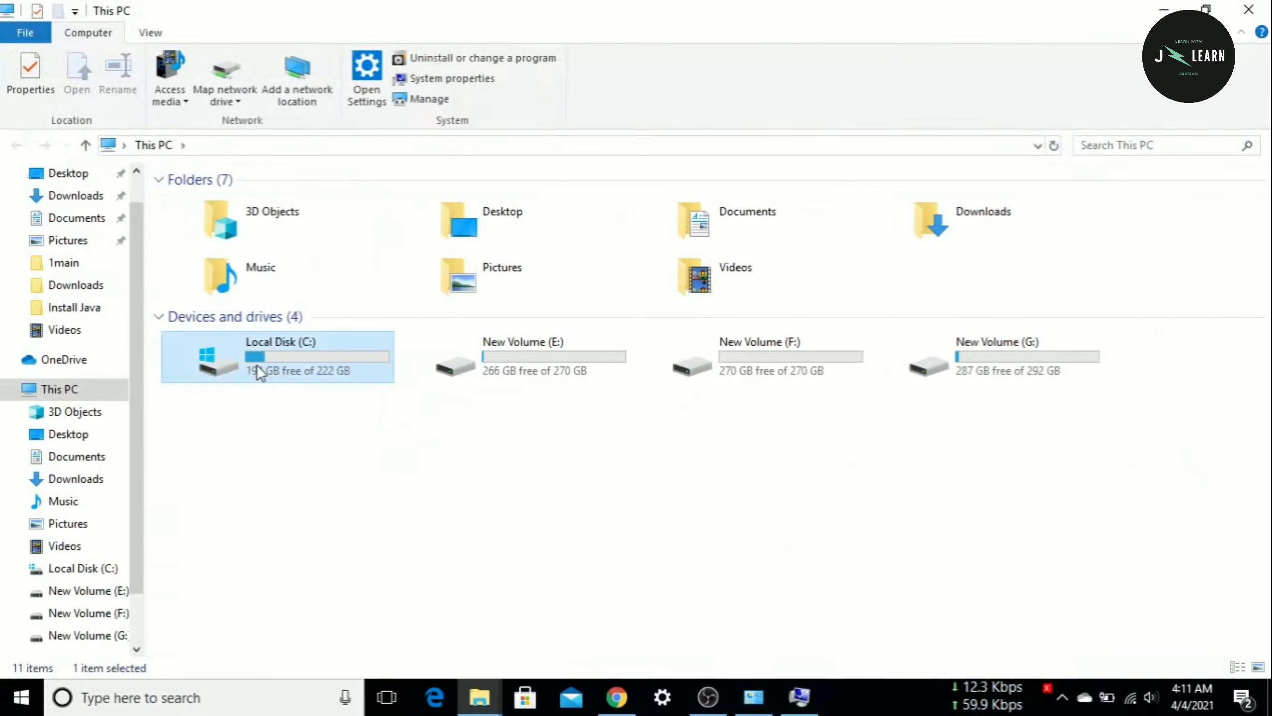
double_click(257, 364)
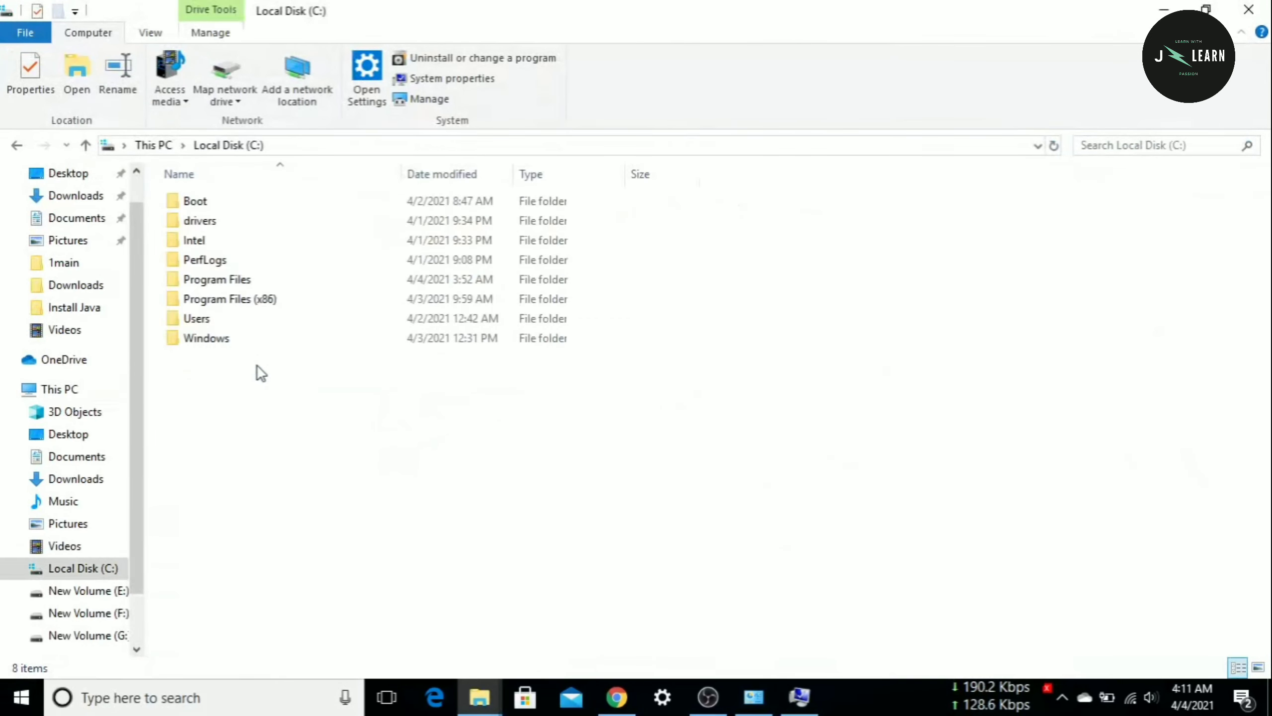
left_click(233, 285)
double_click(232, 284)
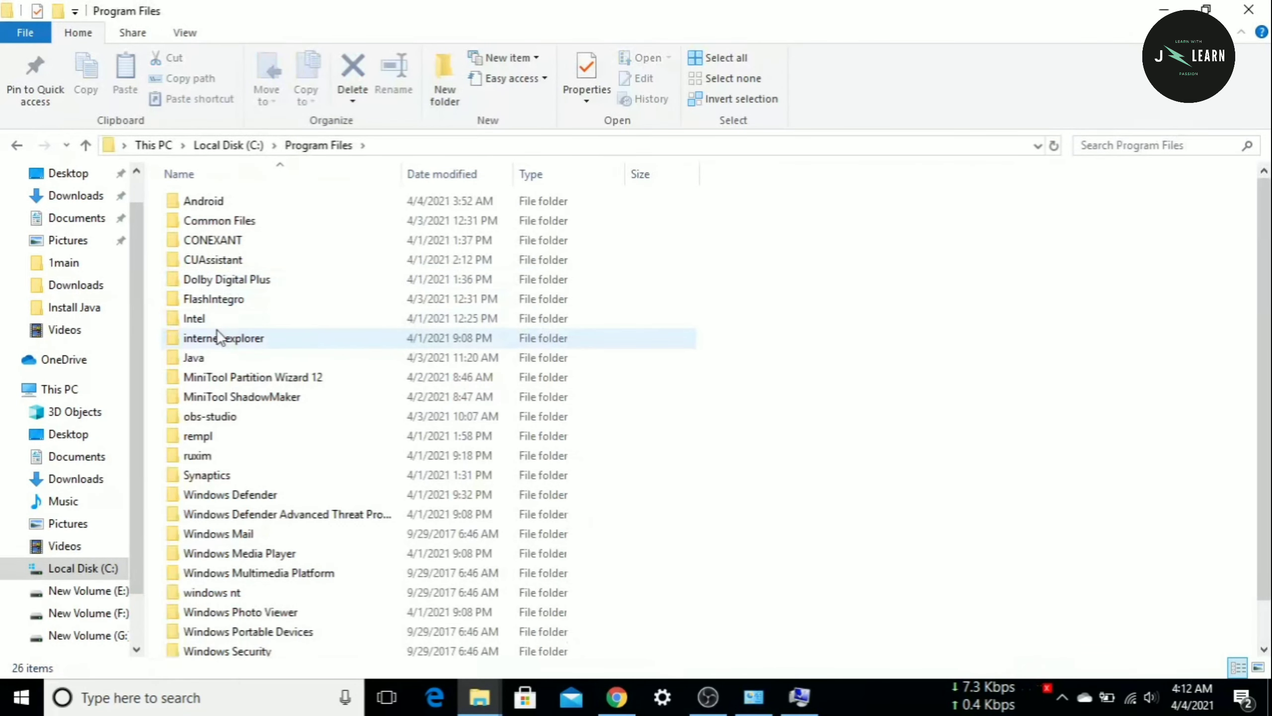
double_click(213, 358)
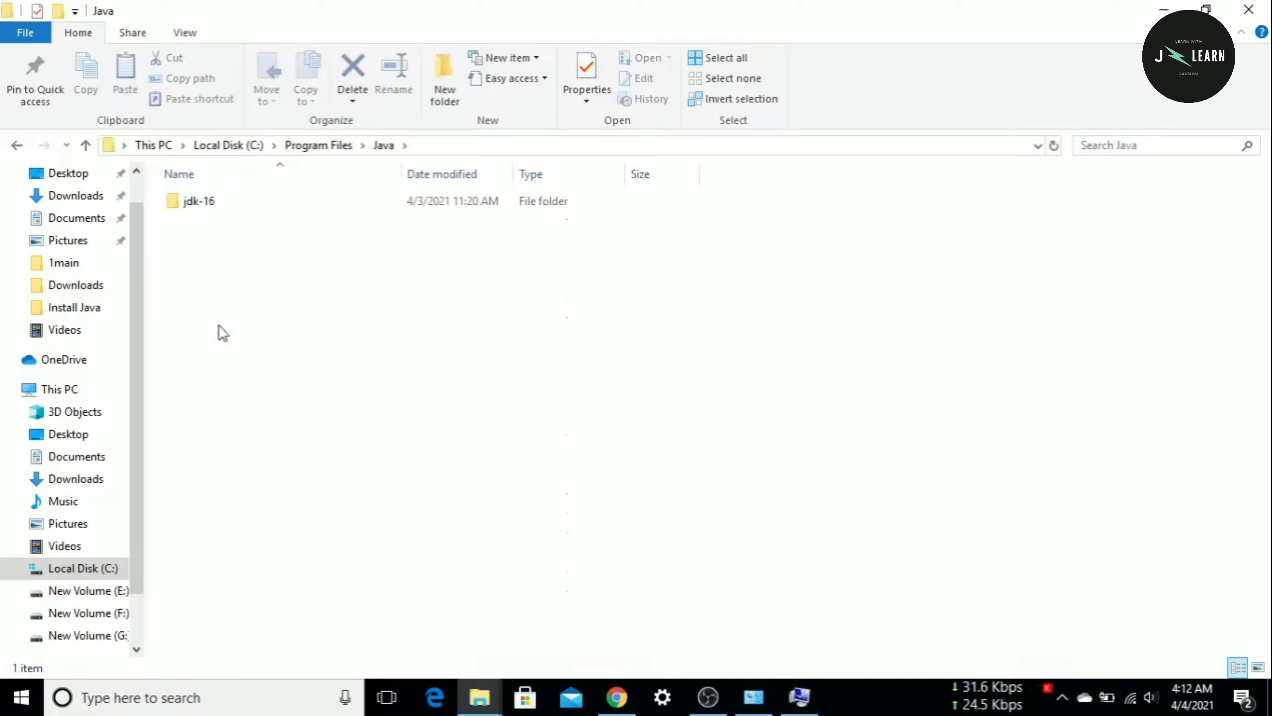
double_click(237, 199)
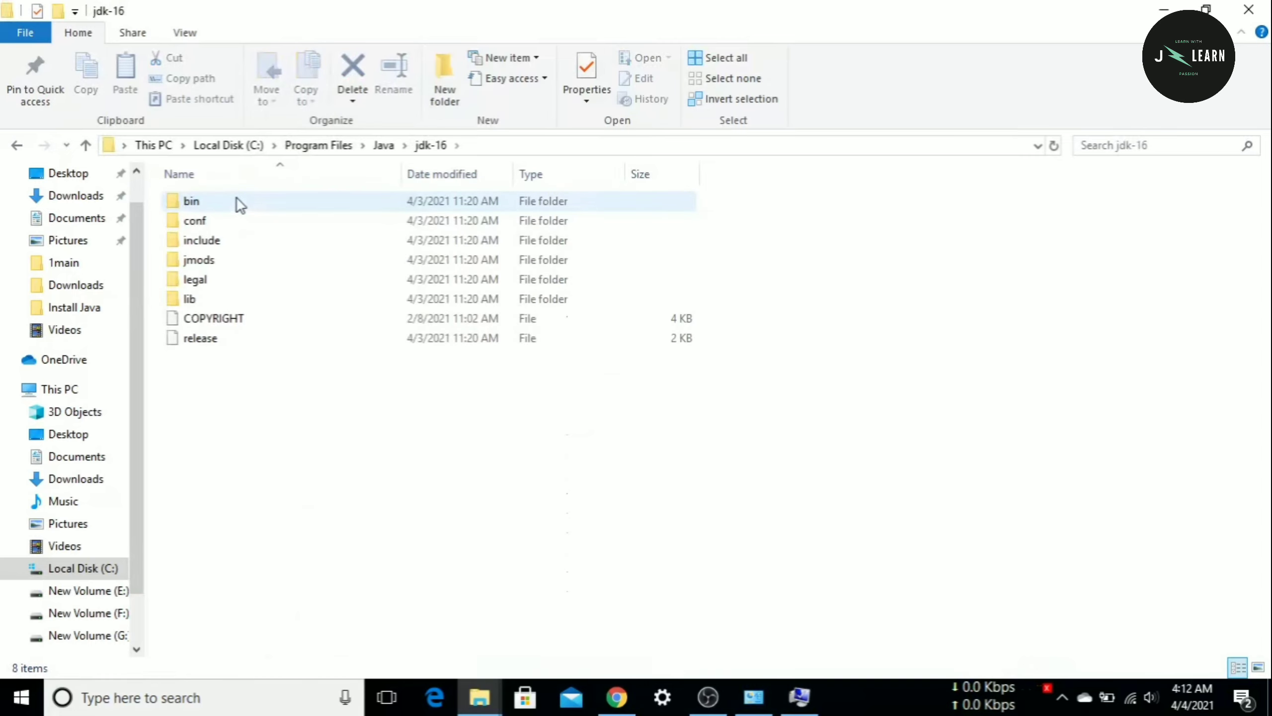
left_click(482, 145)
key("ctrl+c")
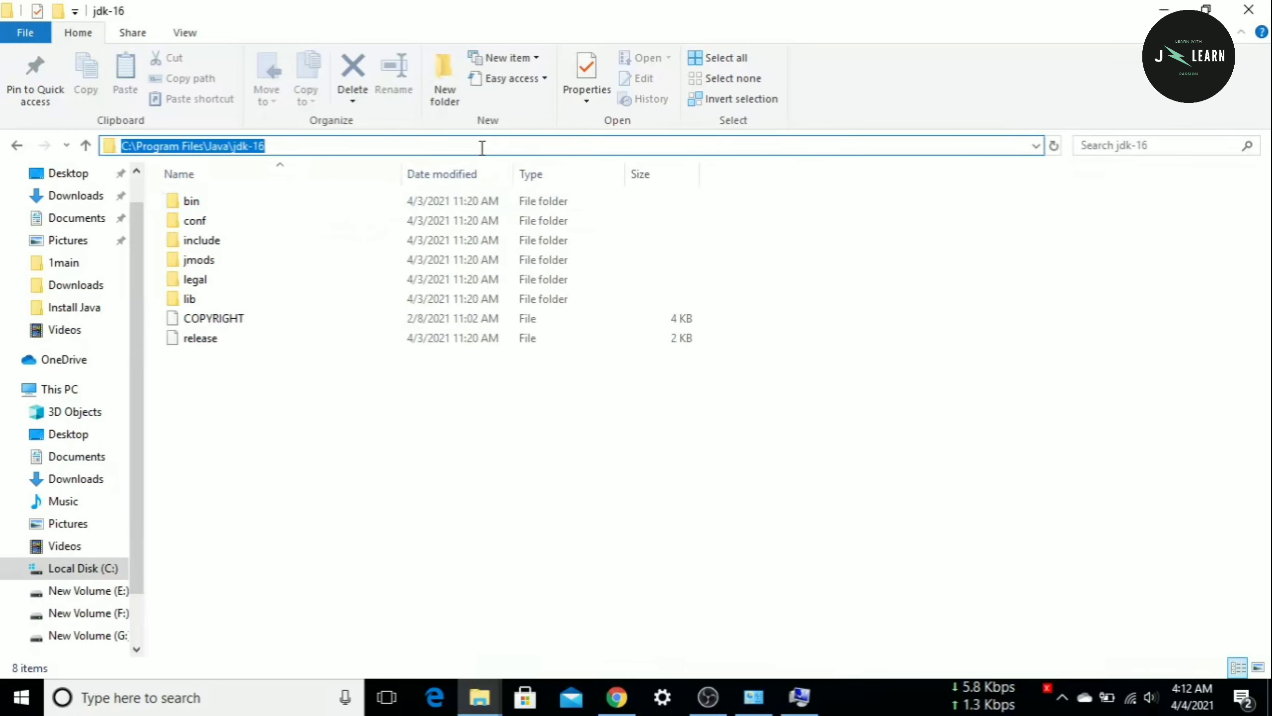
Create a user variable JAVA_HOME with the copied path C:\Program Files\Java\jdk-16 as its value, and accept the environment variable and system property changes.
left_click(790, 685)
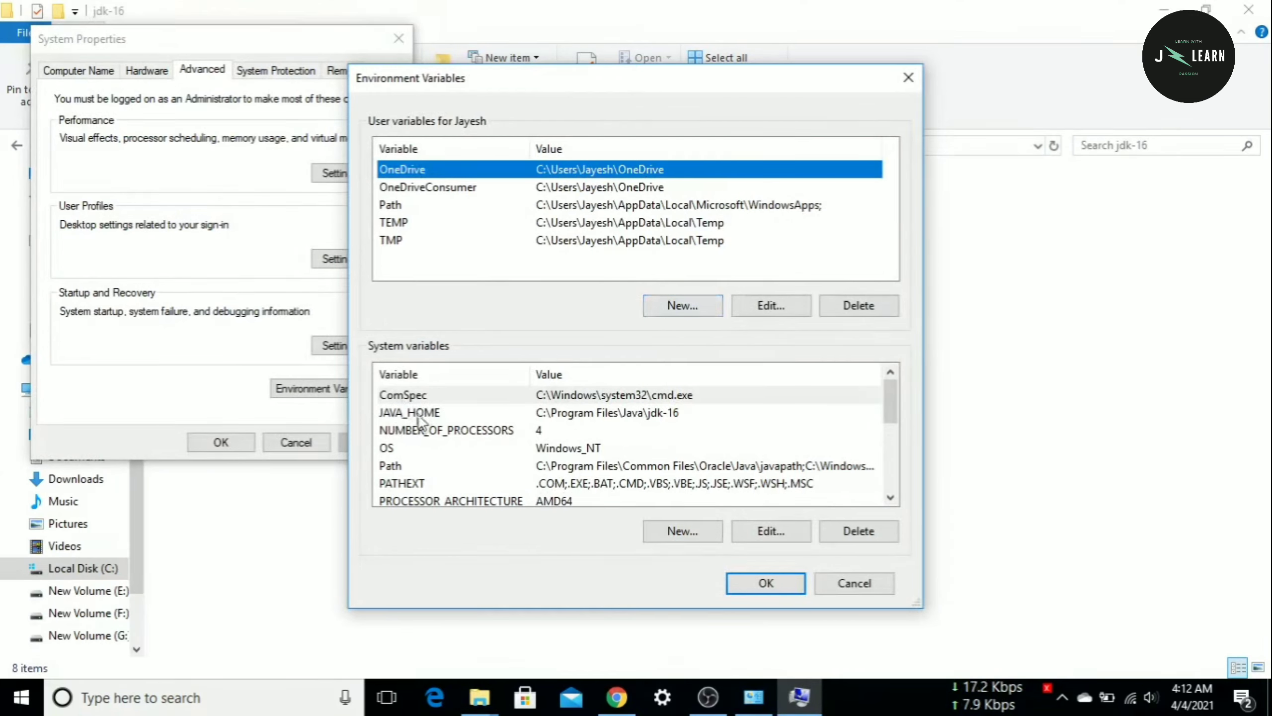
left_click(670, 302)
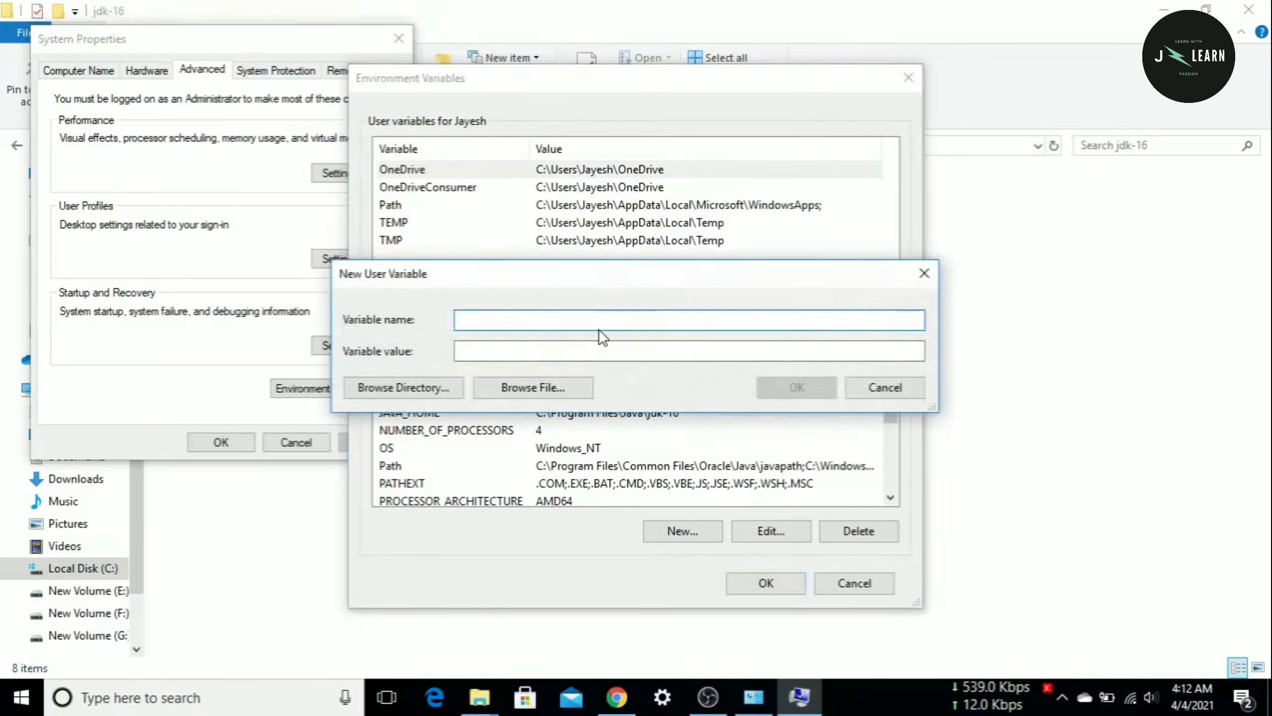
type("JVA_")
key("BackSpace")
key("BackSpace")
key("BackSpace")
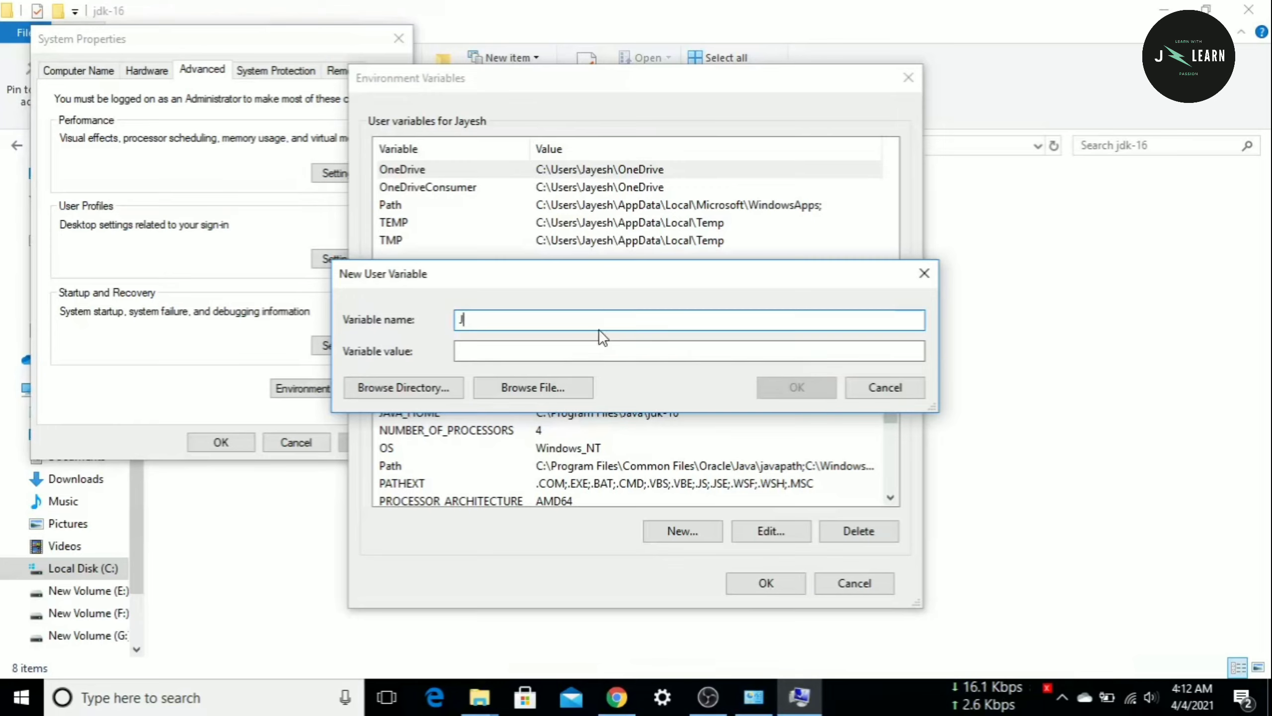
type("AVA")
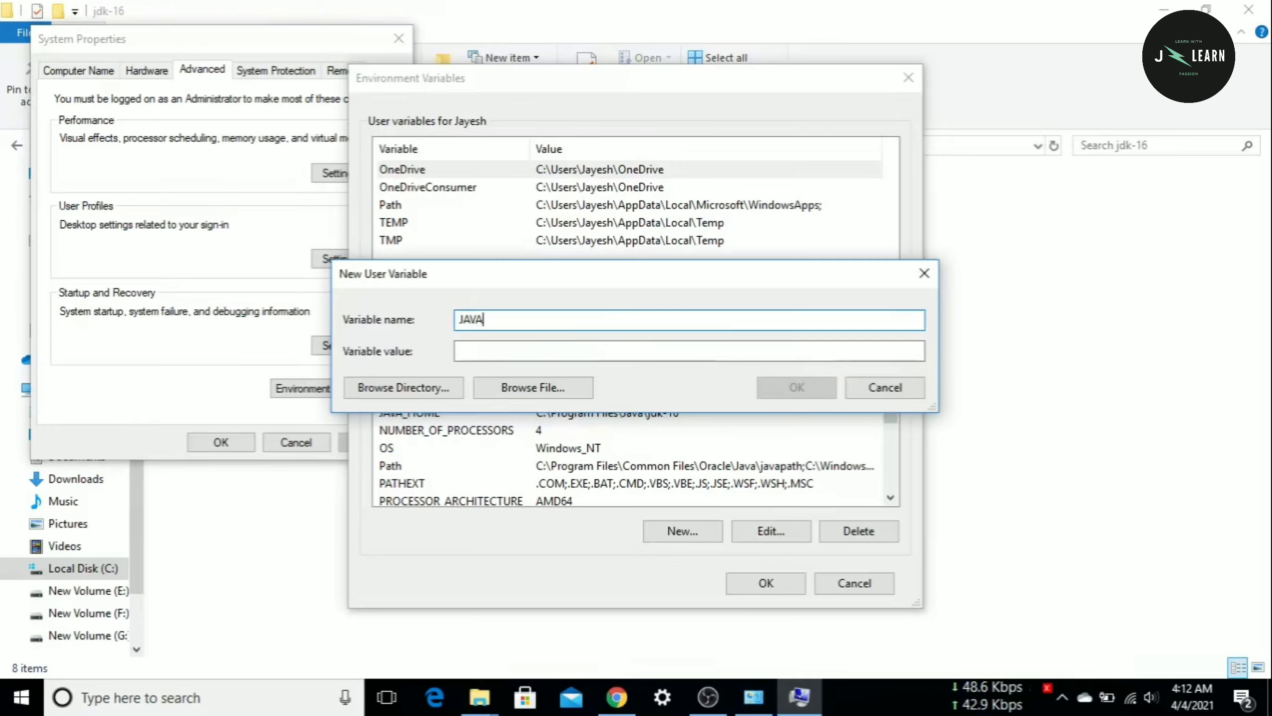
type("_HOME")
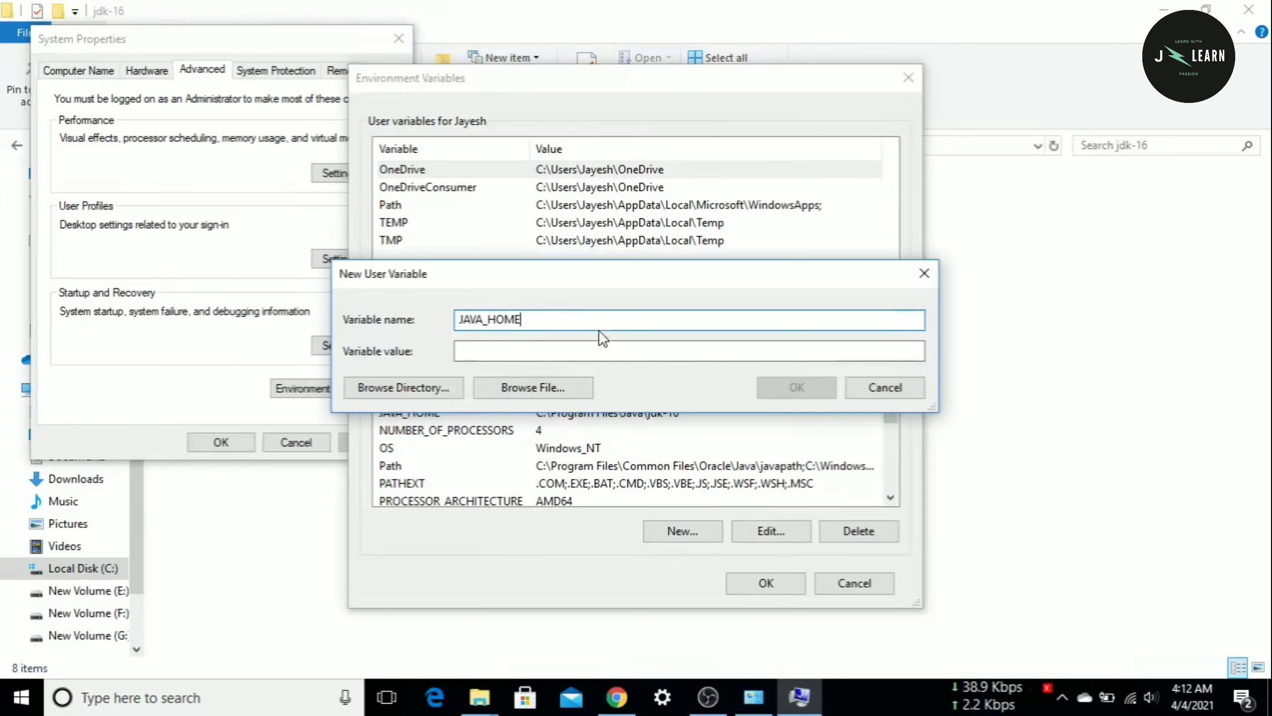
left_click(571, 349)
key("ctrl+v")
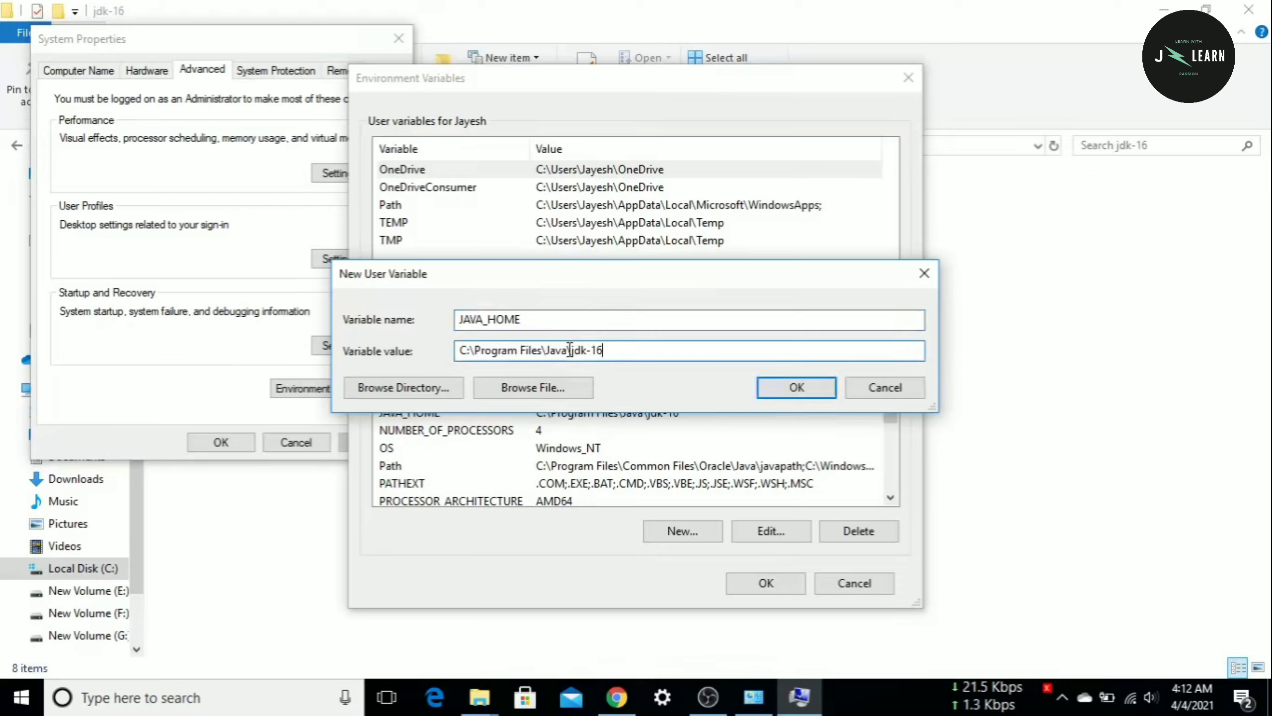
left_click(796, 387)
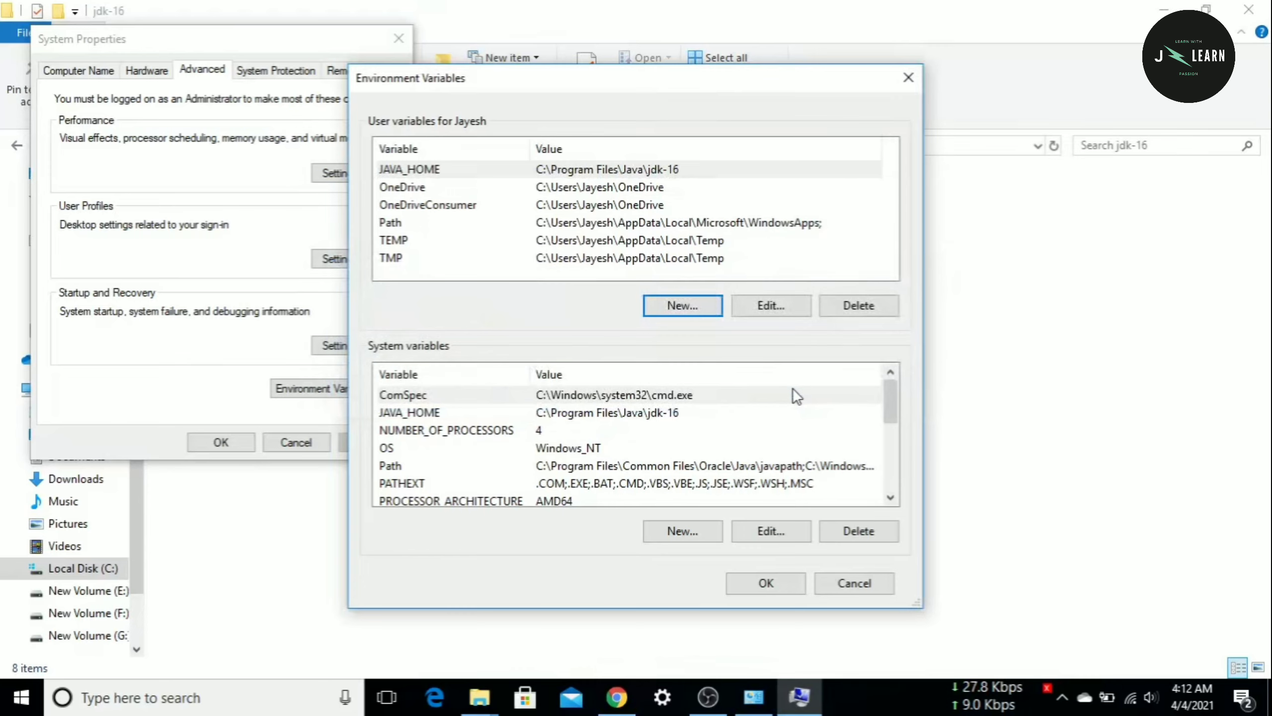
left_click(769, 578)
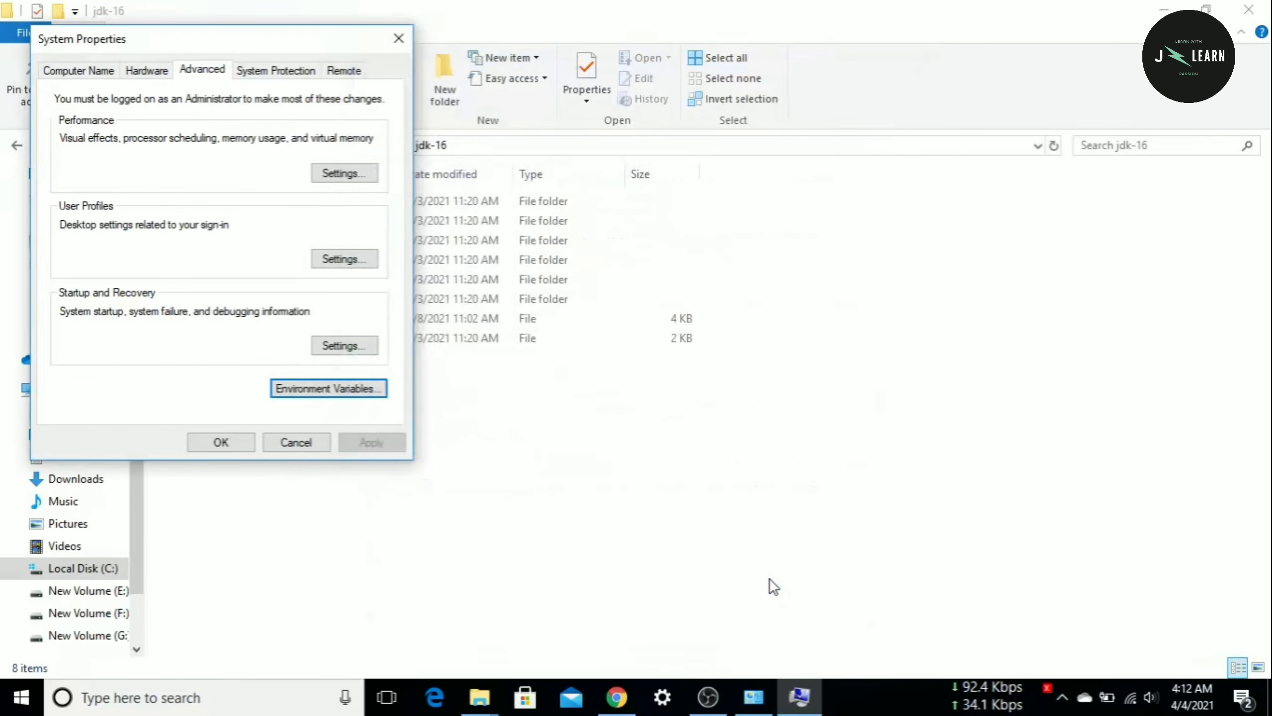
left_click(221, 442)
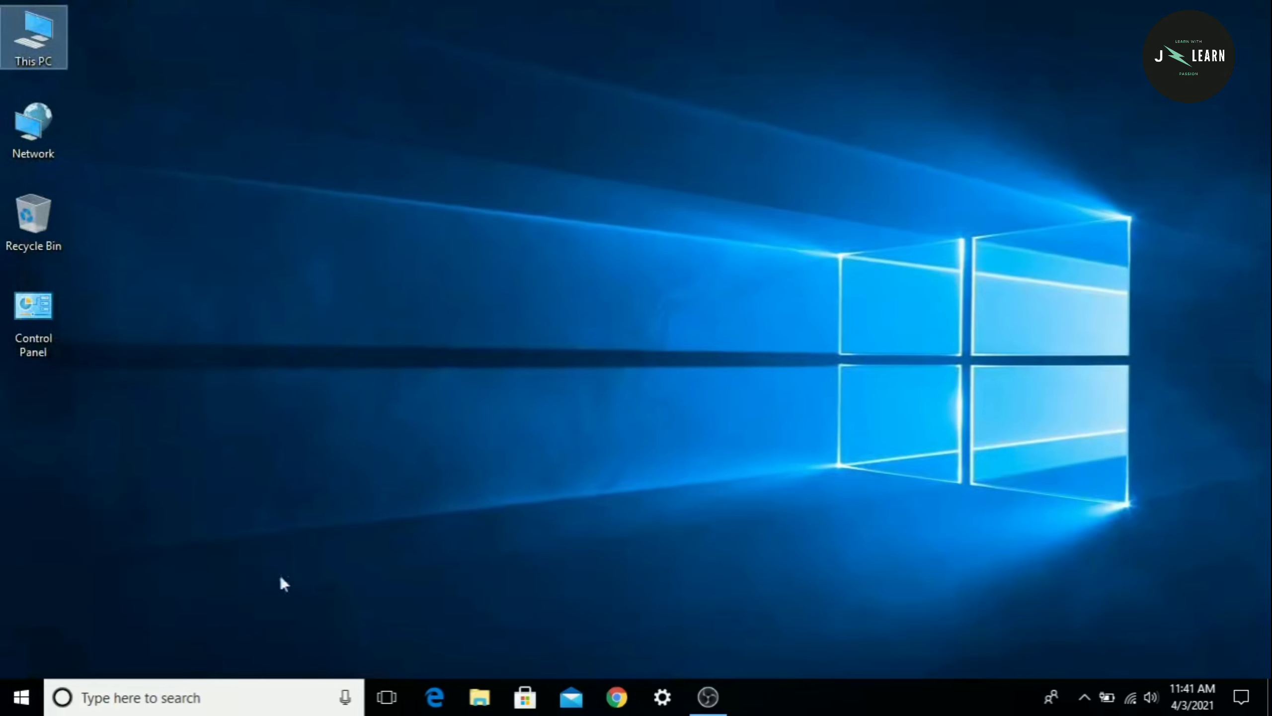
Open Command Prompt through Windows search and check the Java runtime and compiler versions with java -version and javac -version.
left_click(215, 692)
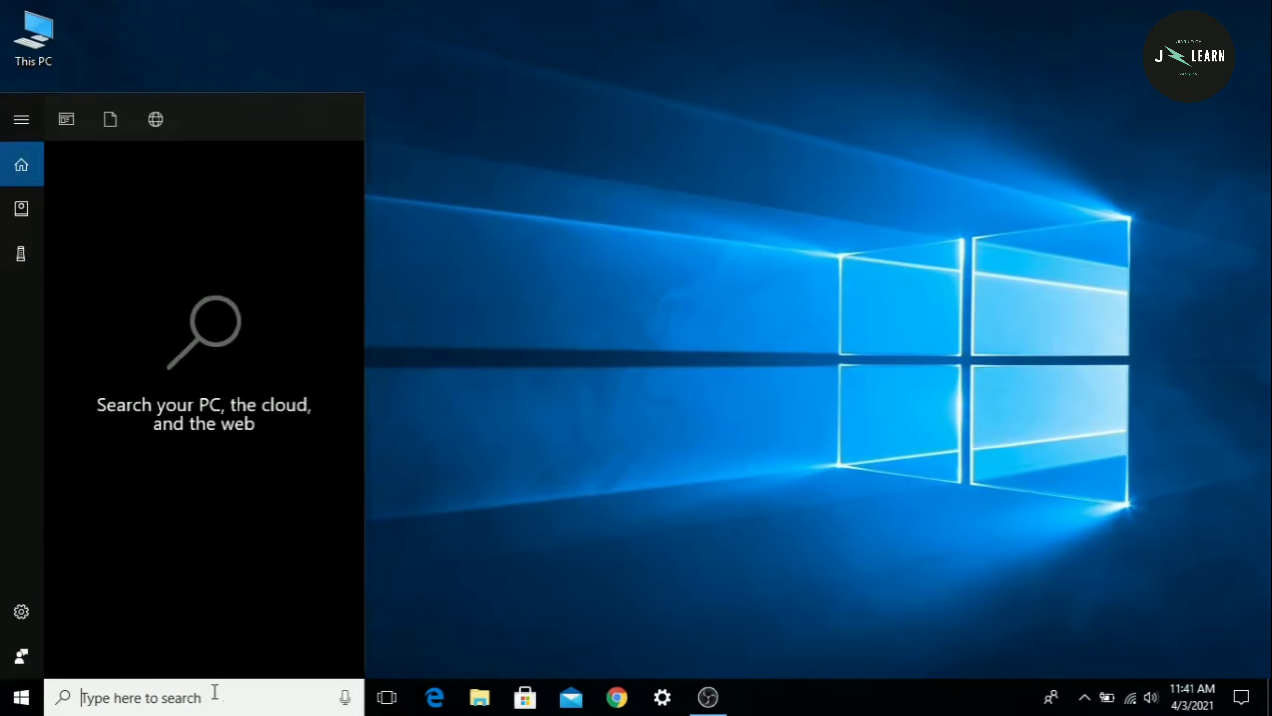
type("cmd")
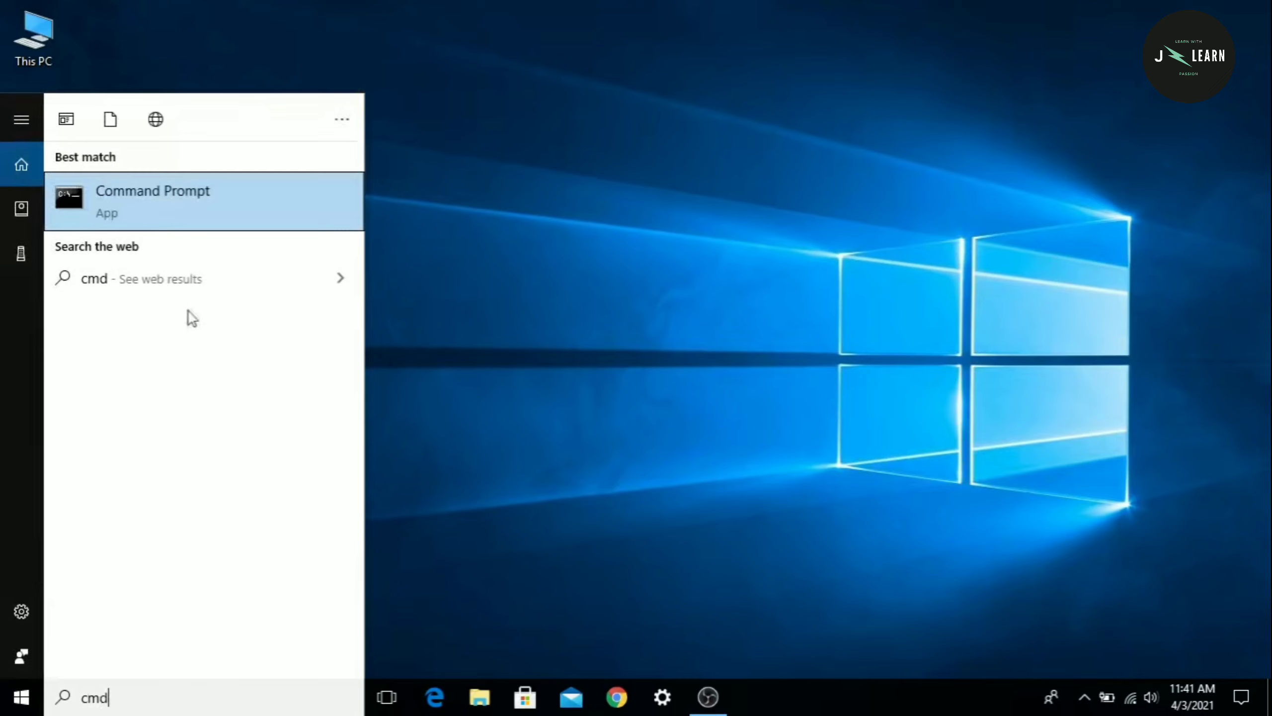
left_click(173, 201)
left_click(318, 260)
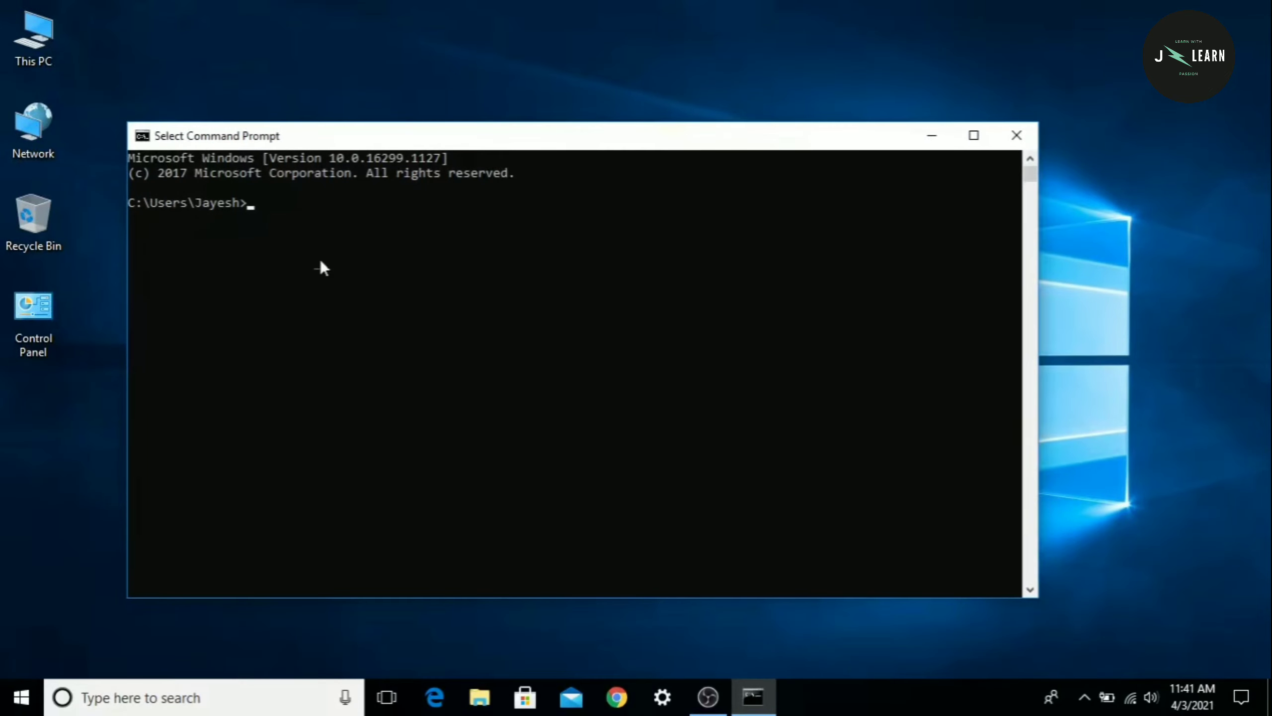
type("java")
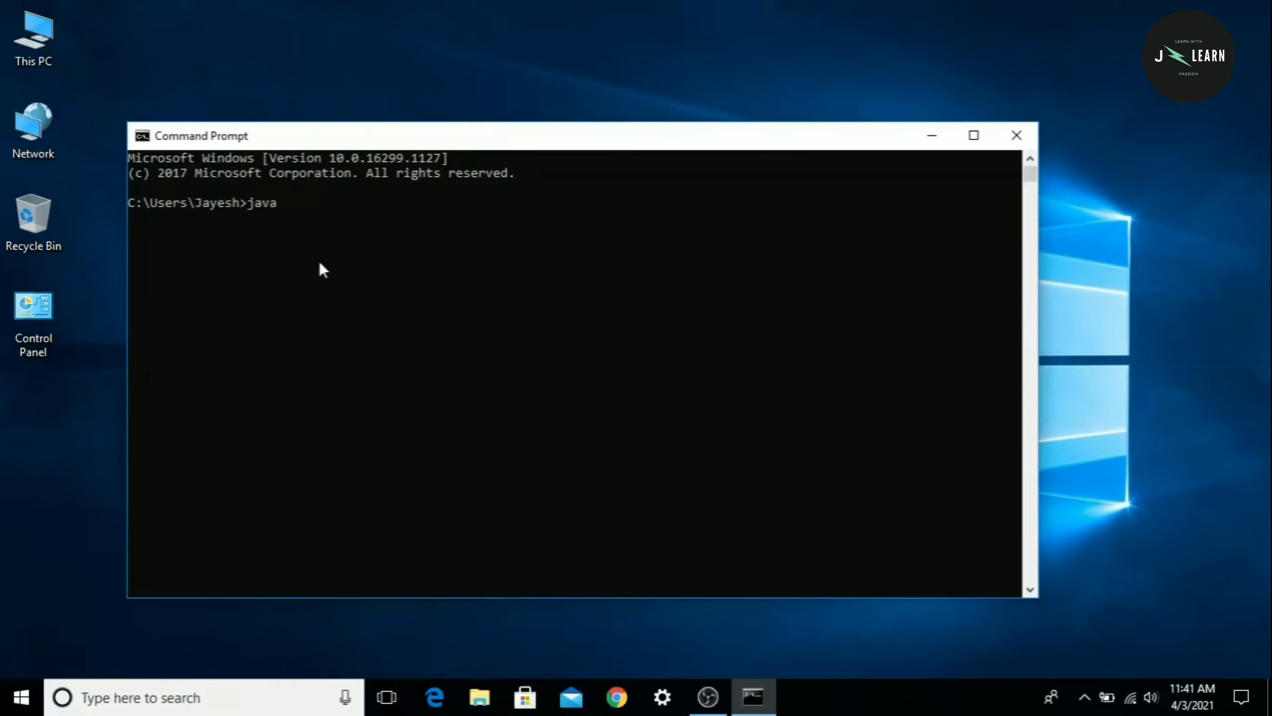
type(" -version")
key("Return")
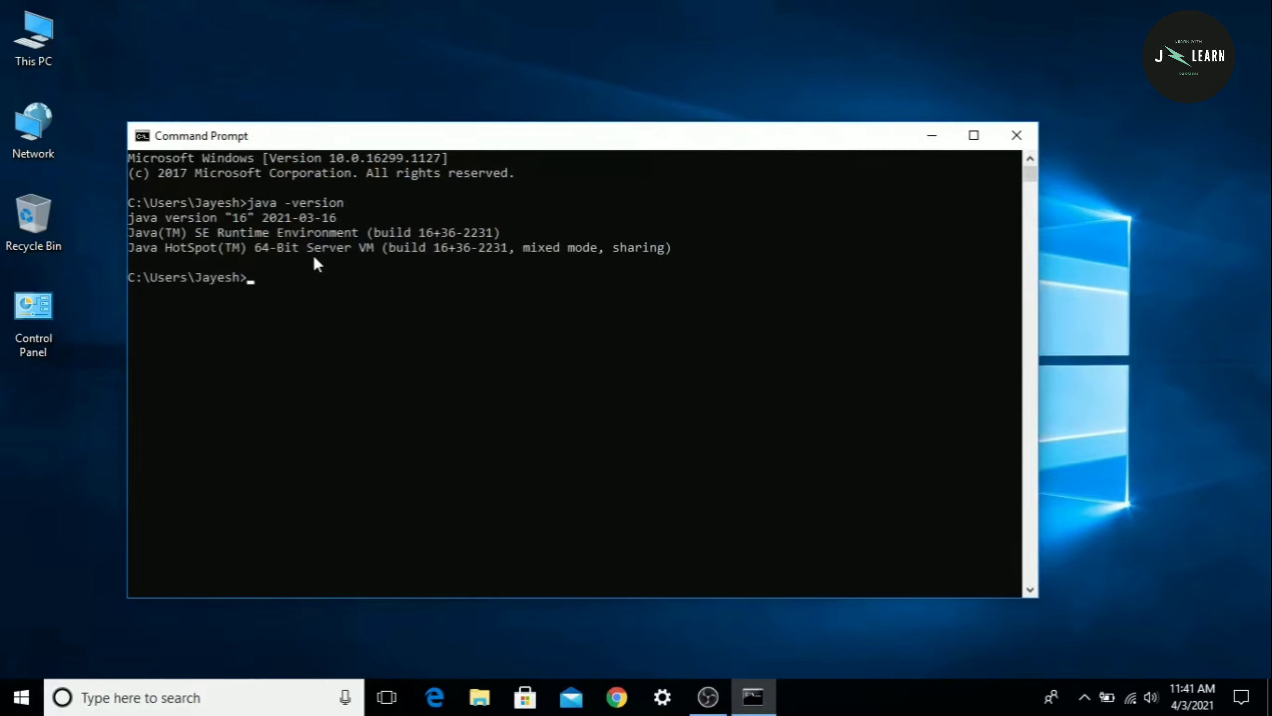
type("javac -version")
key("Return")
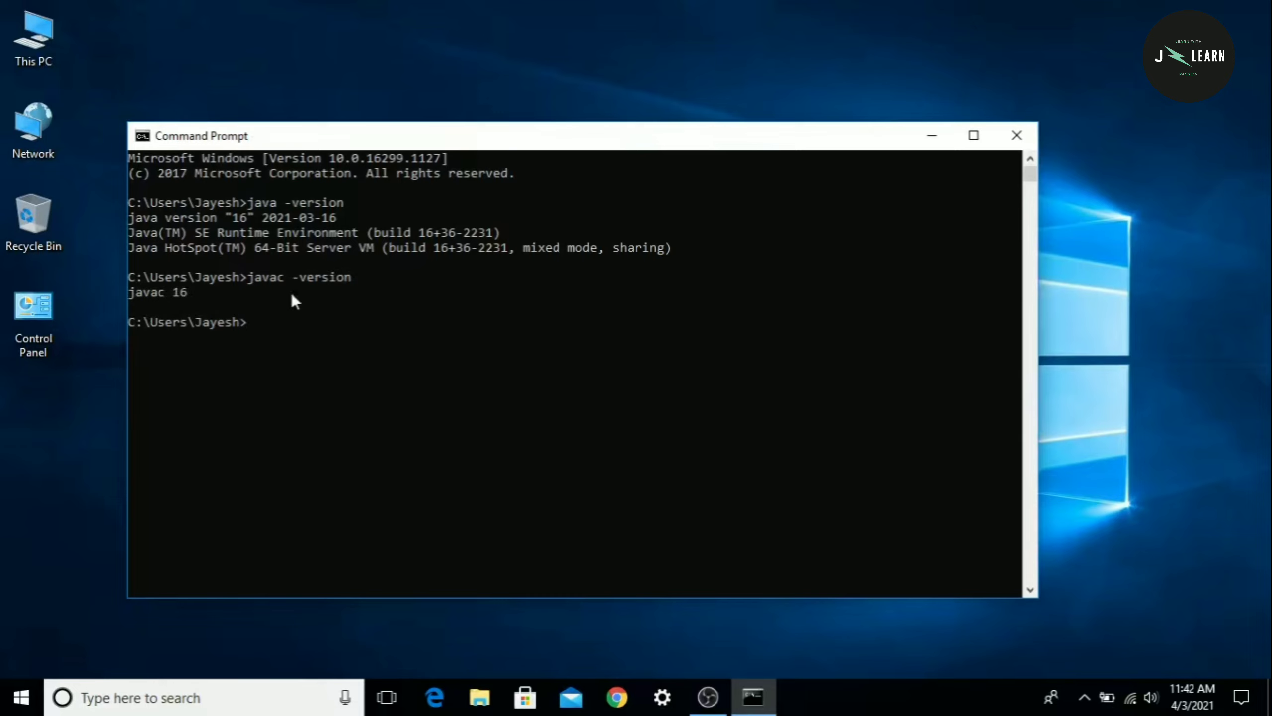